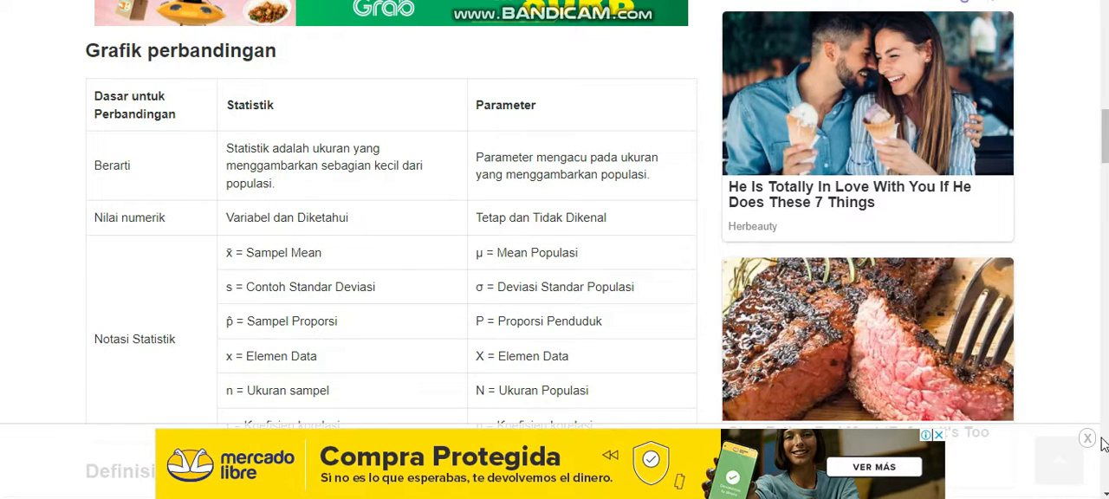
Read through the statistic versus parameter comparison table and the theory on mean, median, mode, variance and standard deviation.
scroll(1105, 494, "down", 1)
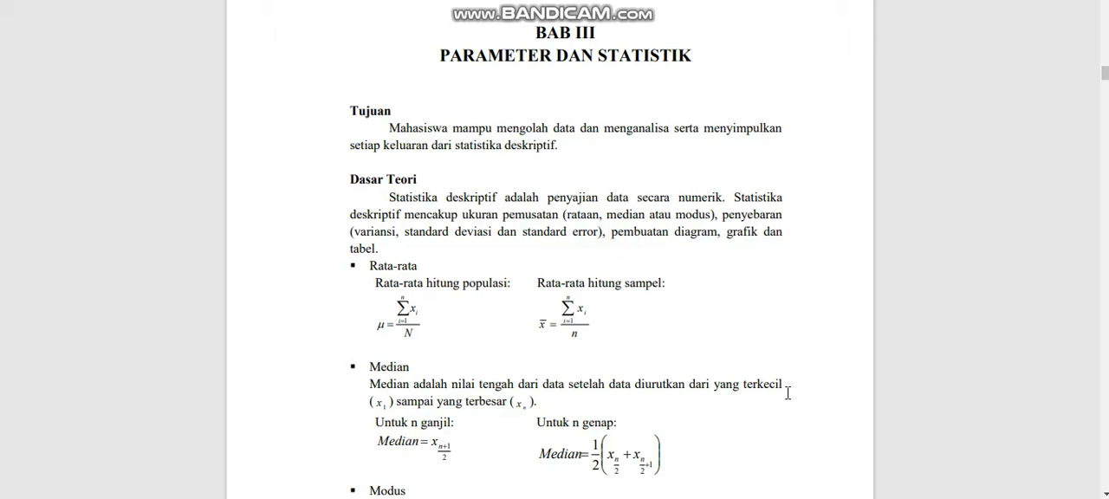
scroll(568, 260, "down", 3)
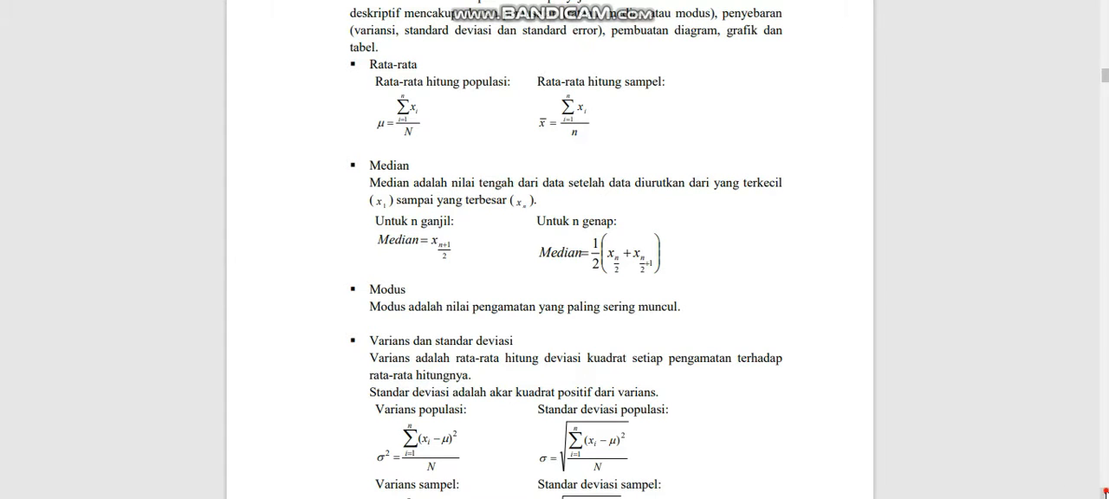
scroll(1105, 493, "down", 3)
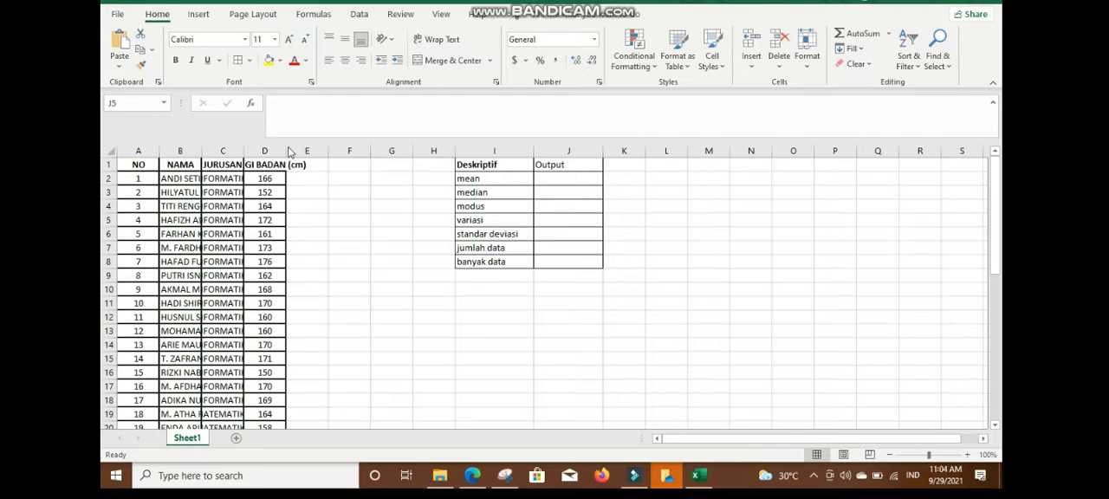
Widen columns A to D so that the NAMA, JURUSAN and TINGGI BADAN (cm) entries have more room.
left_click(285, 147)
left_click_drag(285, 150, 328, 151)
left_click_drag(244, 151, 266, 151)
left_click_drag(197, 153, 237, 152)
left_click_drag(157, 156, 177, 154)
Calculate the mean height in J2 with the AVERAGE function over D2:D42.
left_click(690, 178)
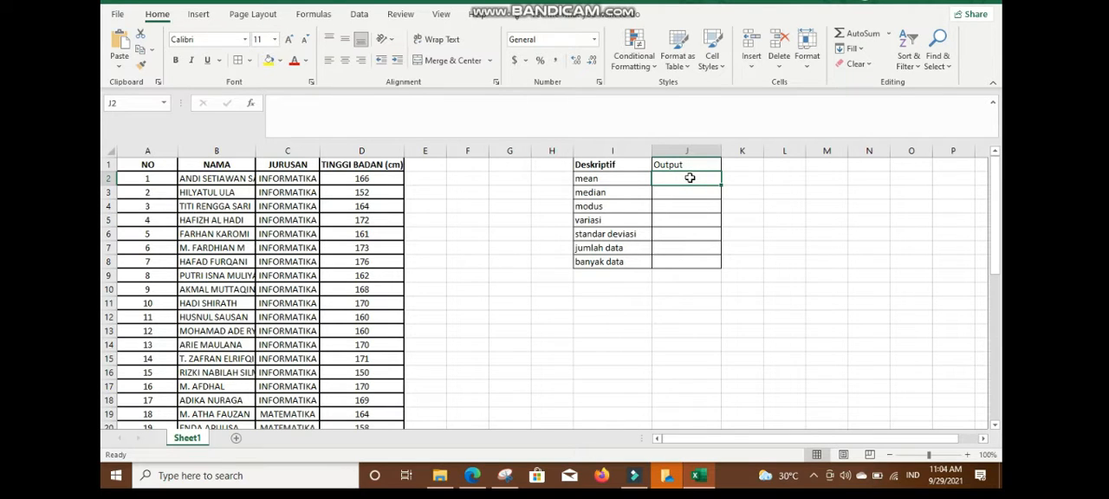
type("=")
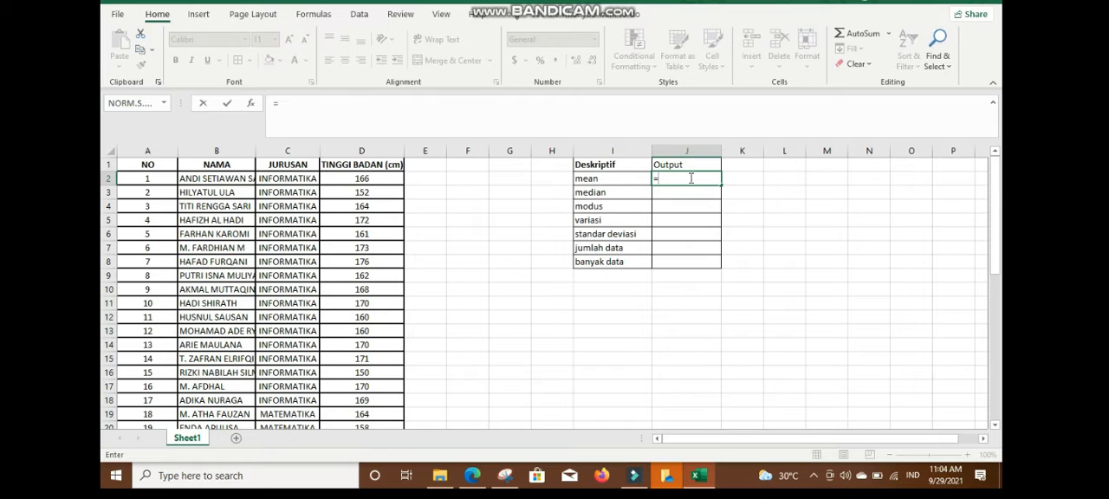
type("aver")
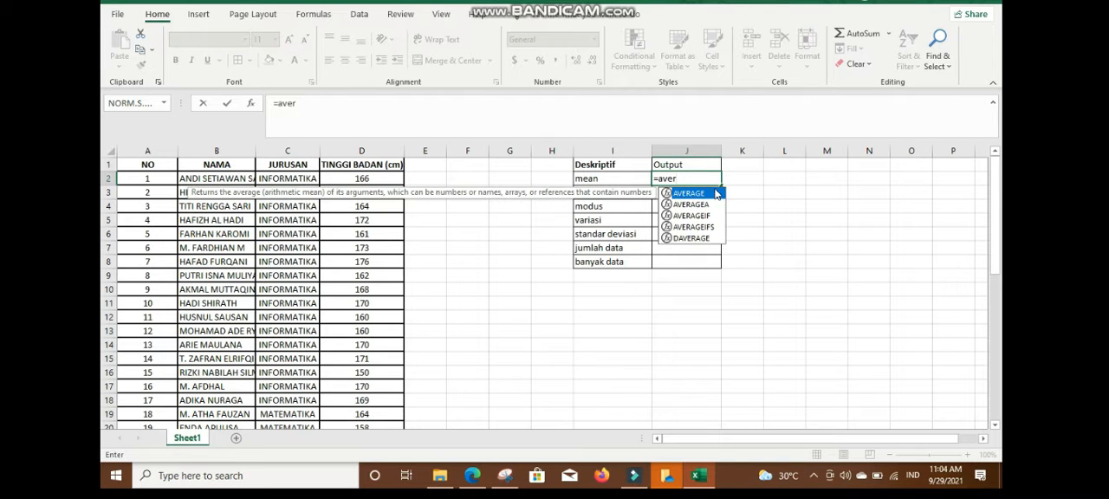
double_click(711, 194)
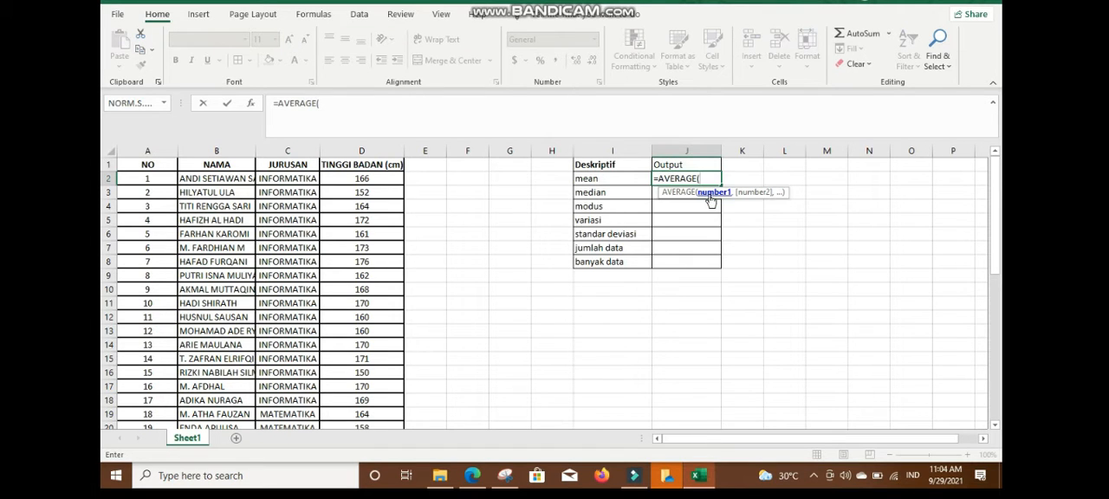
left_click(378, 181)
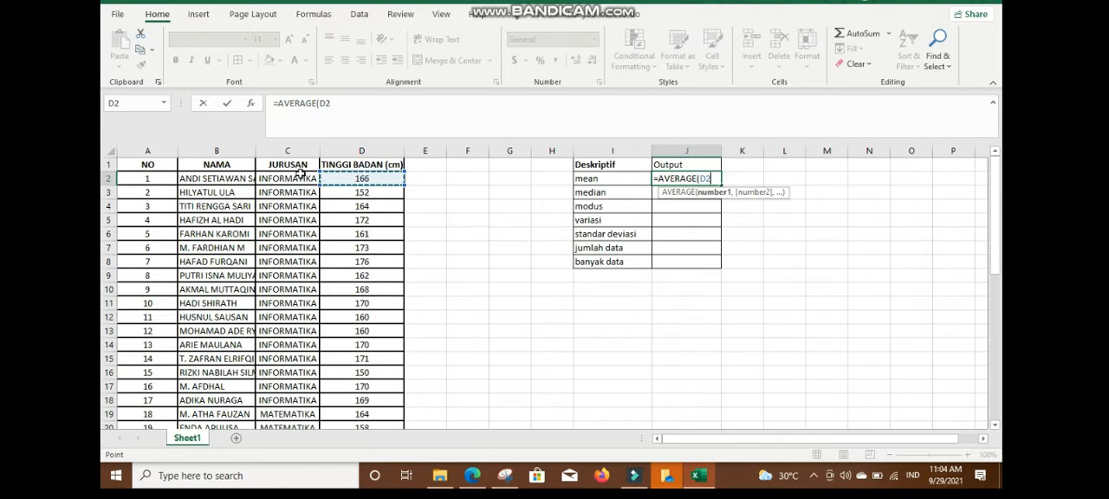
key("F8")
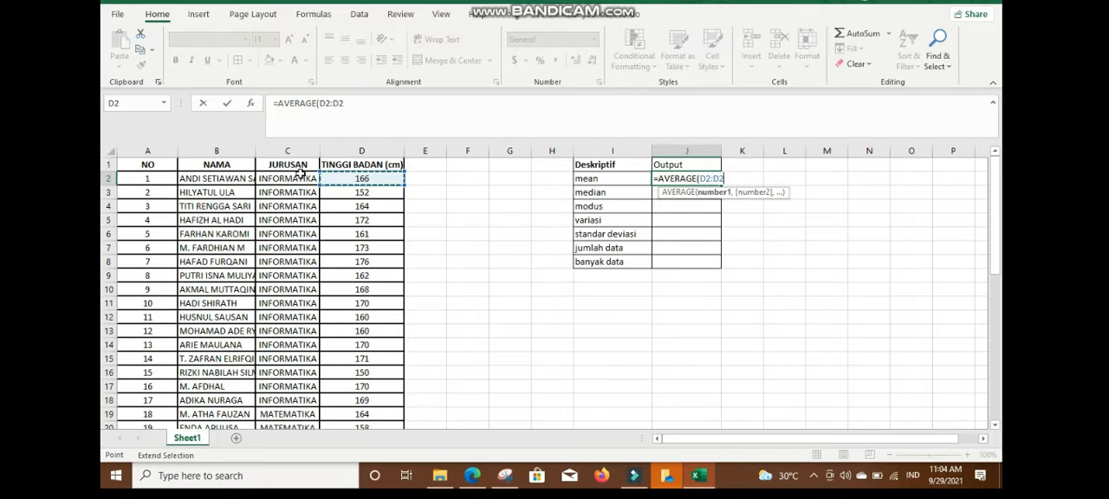
key("BackSpace")
key("BackSpace")
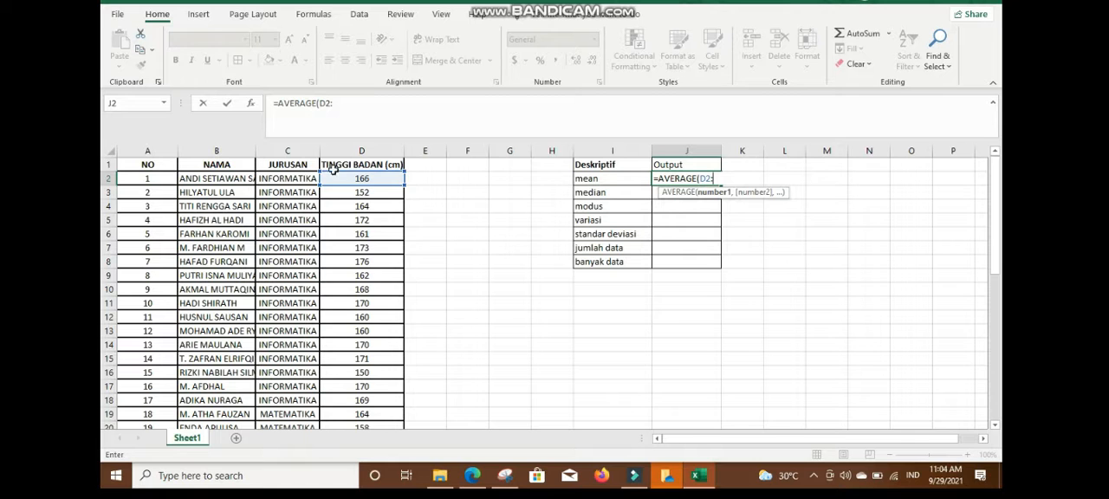
left_click_drag(995, 260, 993, 414)
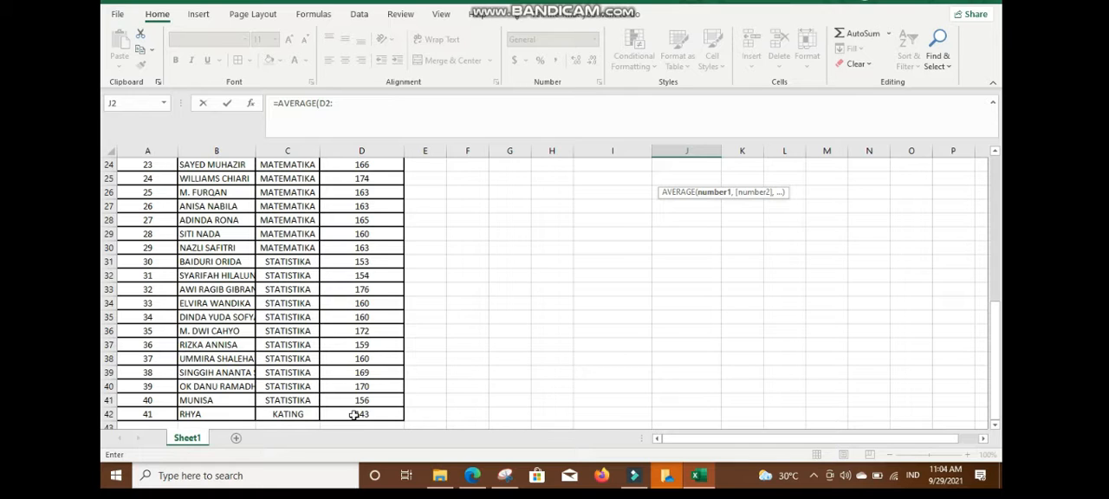
left_click(355, 415)
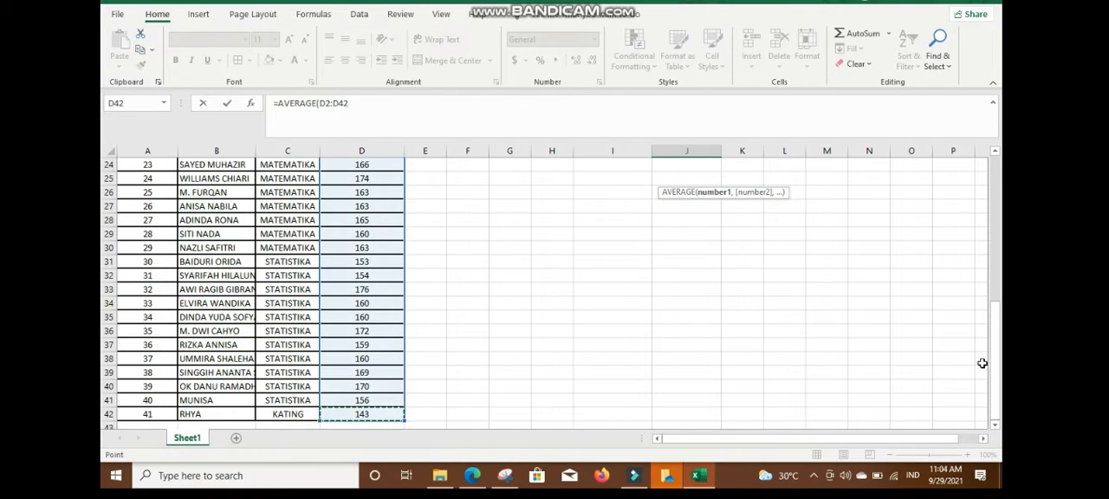
left_click_drag(999, 374, 1001, 225)
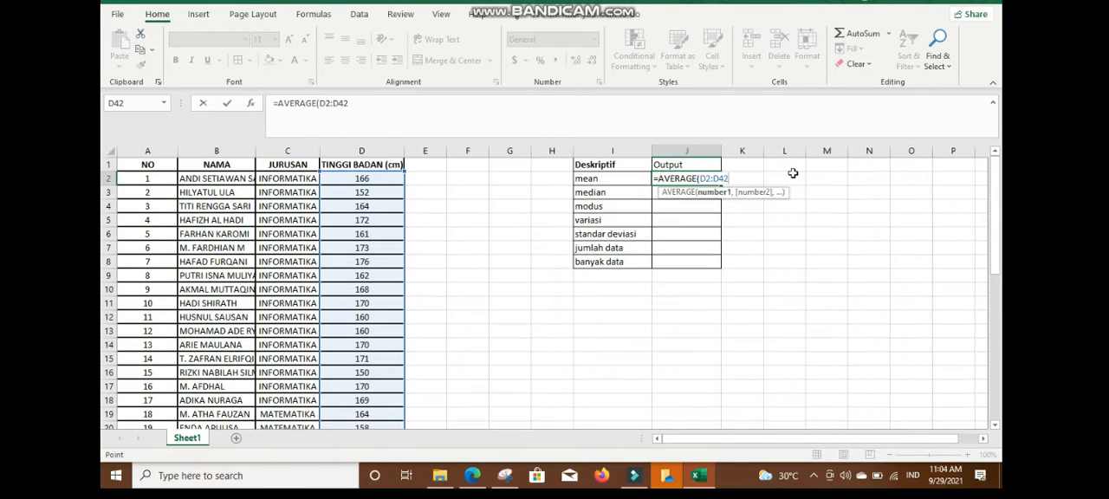
key("Return")
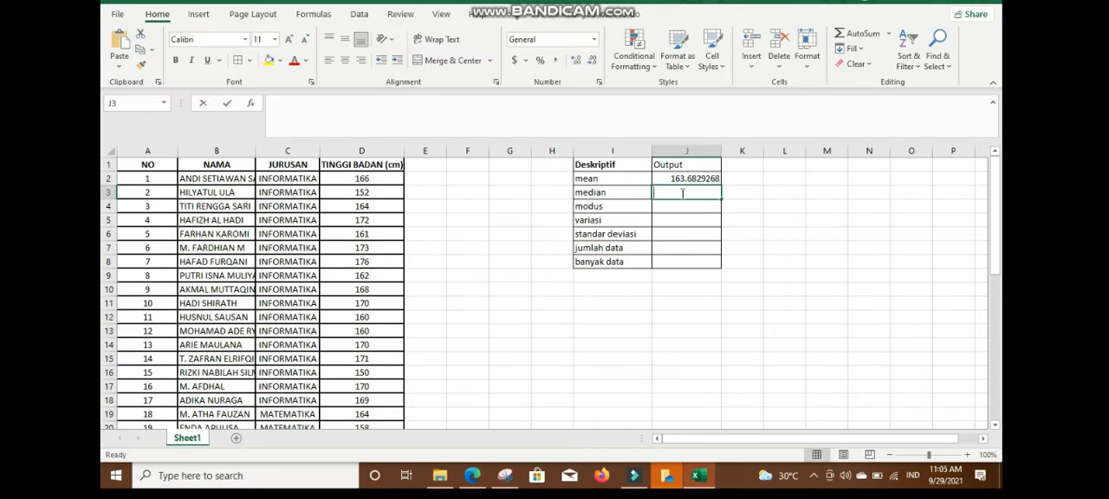
Calculate the median height in J3 with the MEDIAN function over D2:D42.
type("=medi")
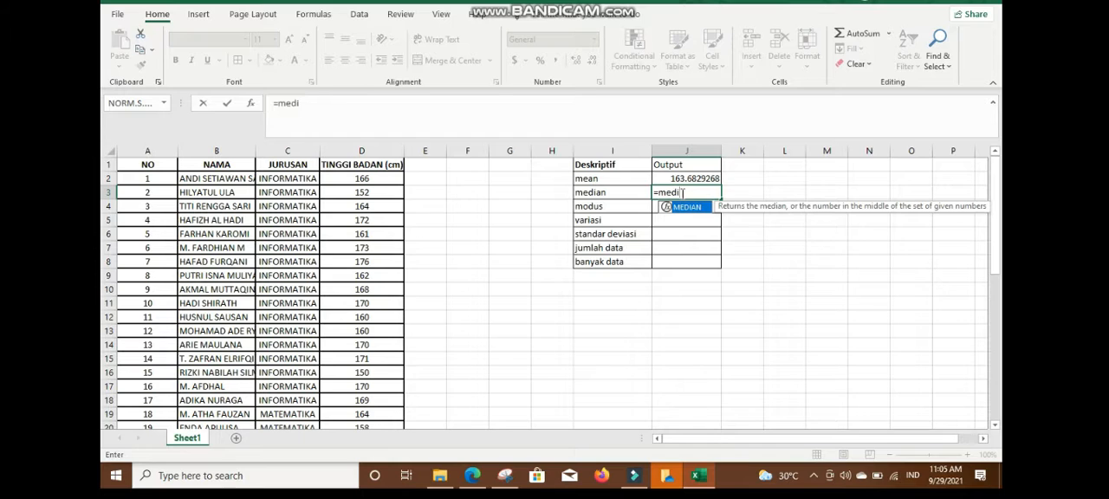
double_click(687, 208)
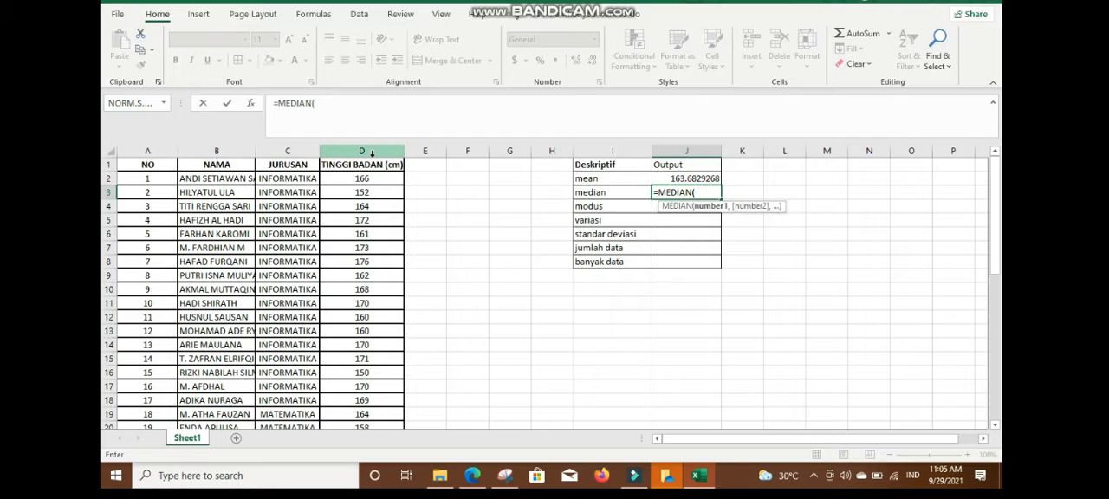
type("d2")
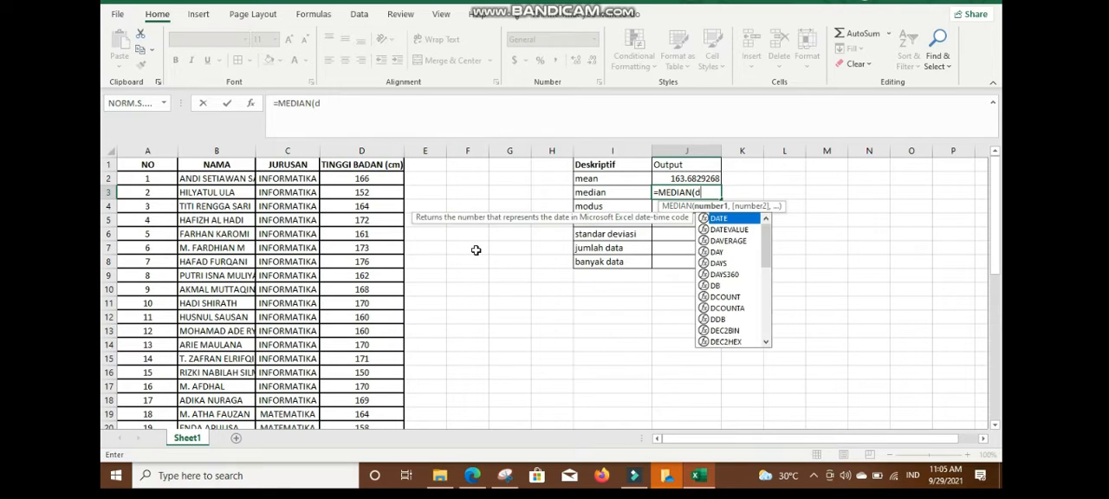
type("d42")
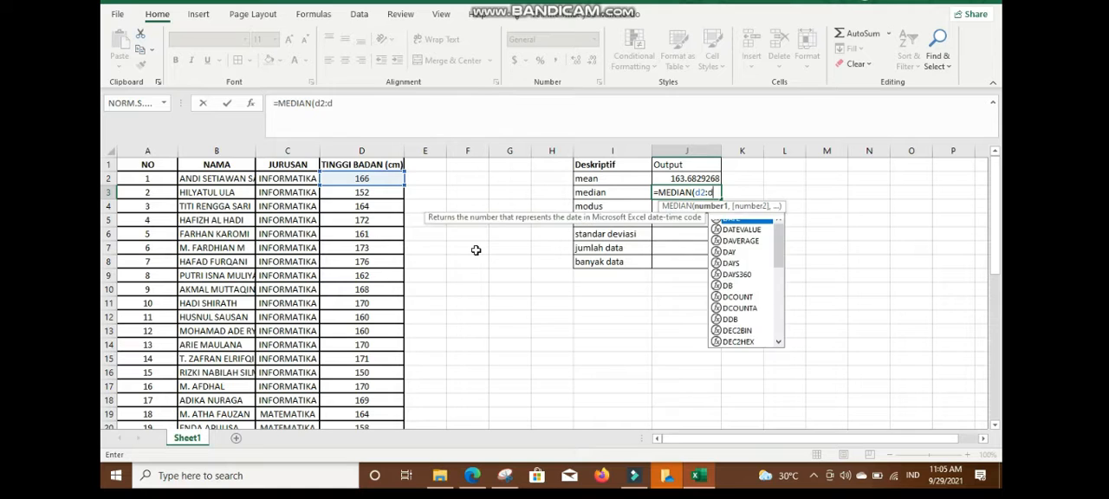
key("Return")
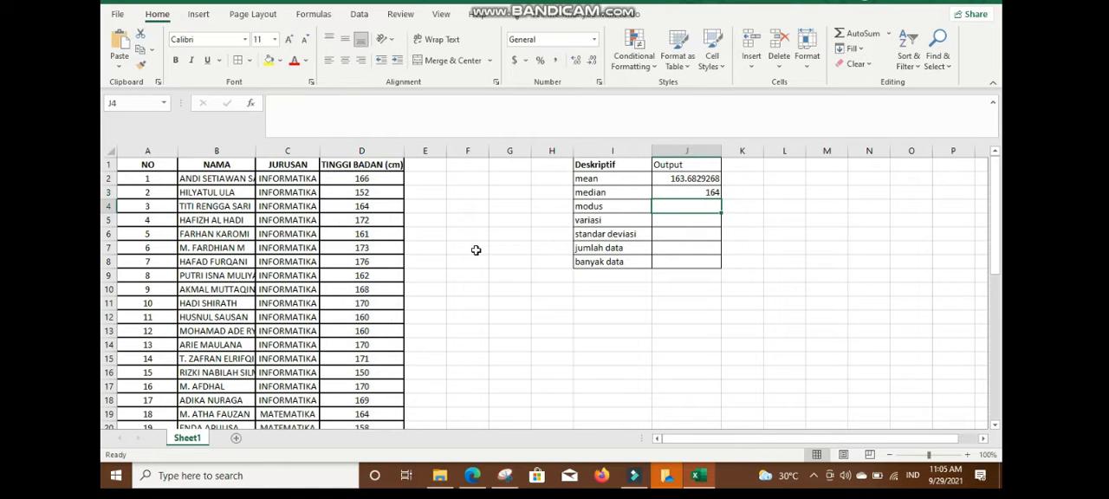
Calculate the modus of the heights in J4 with the MODE function over D2:D42.
type("=")
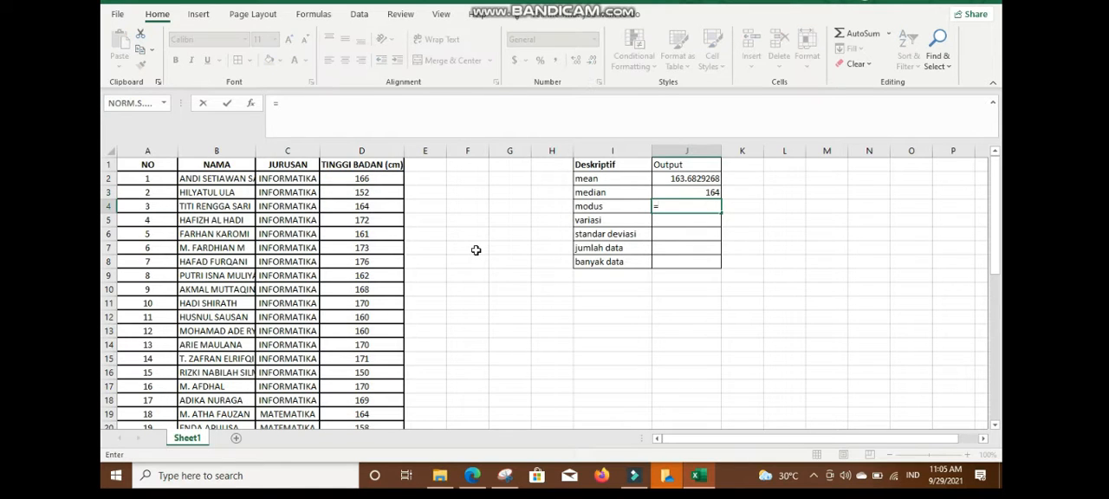
type("mode")
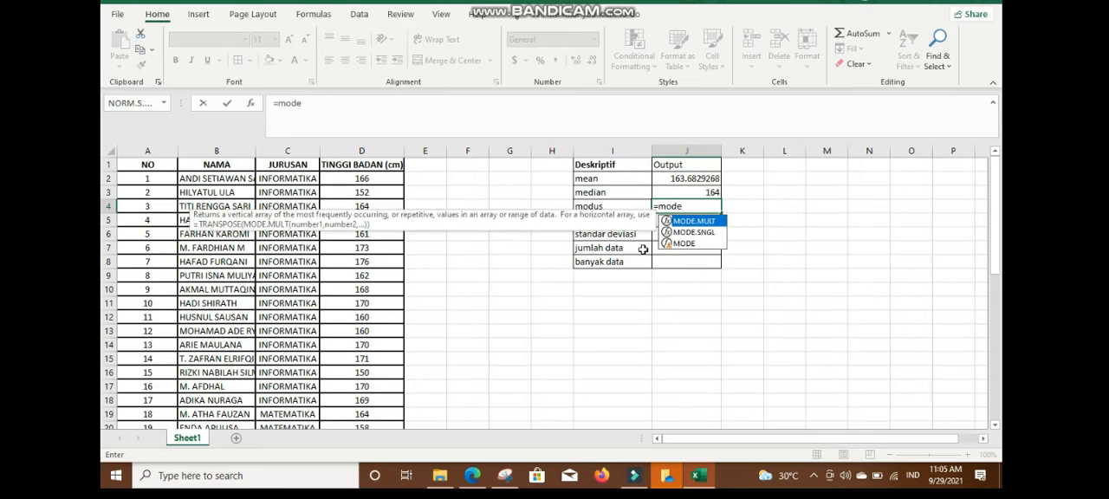
double_click(683, 245)
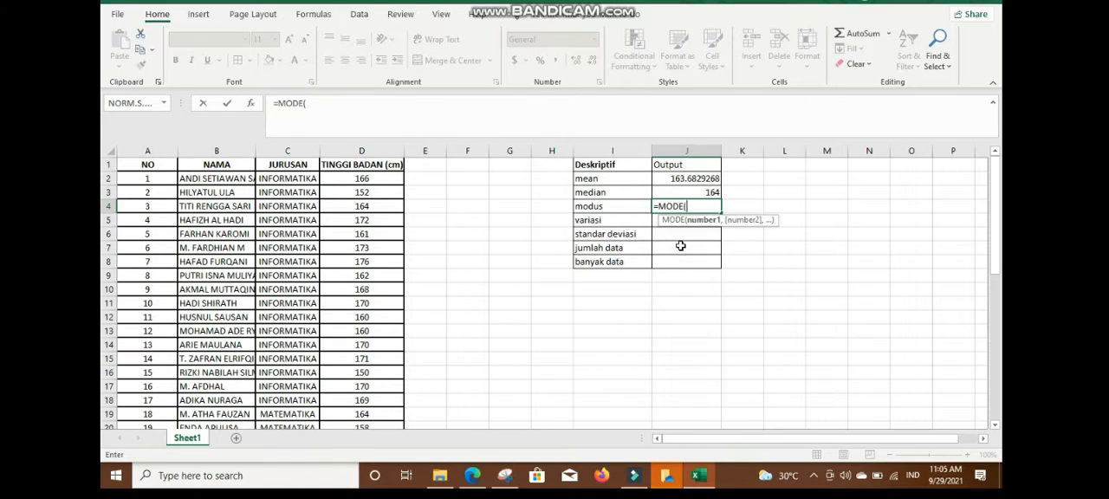
type("d2:d42")
key("Return")
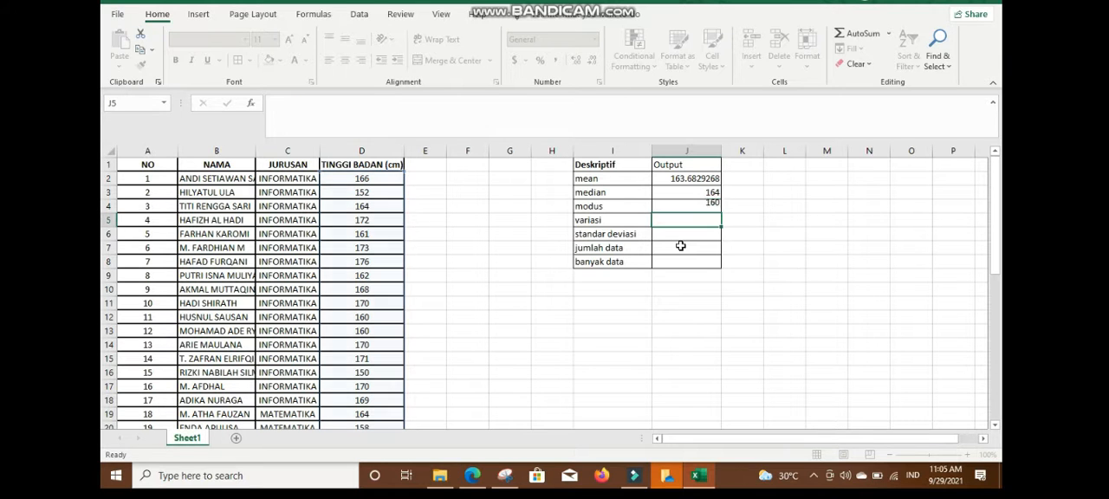
Calculate the sample variance (variasi) of the heights in J5 with the VAR.S function over D2:D42.
type("=")
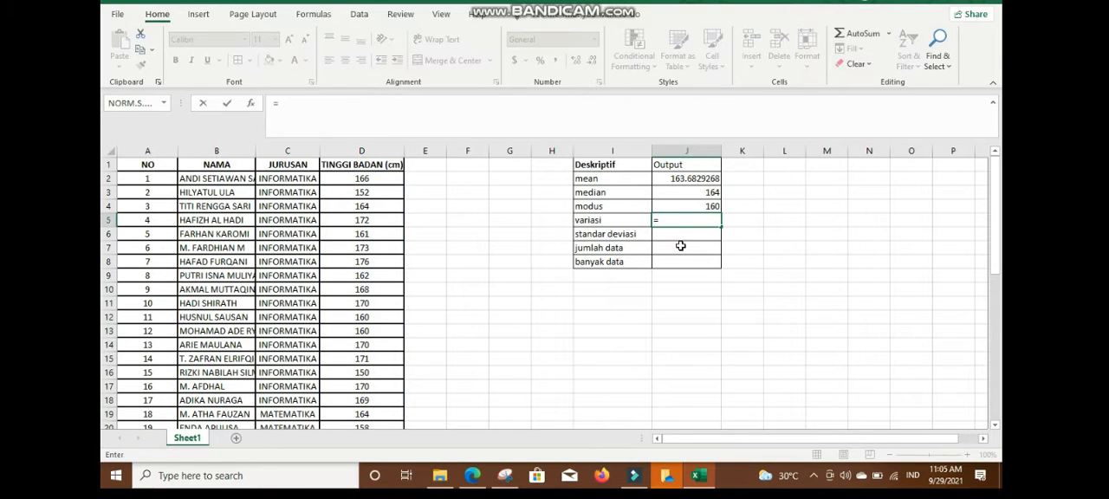
type("var")
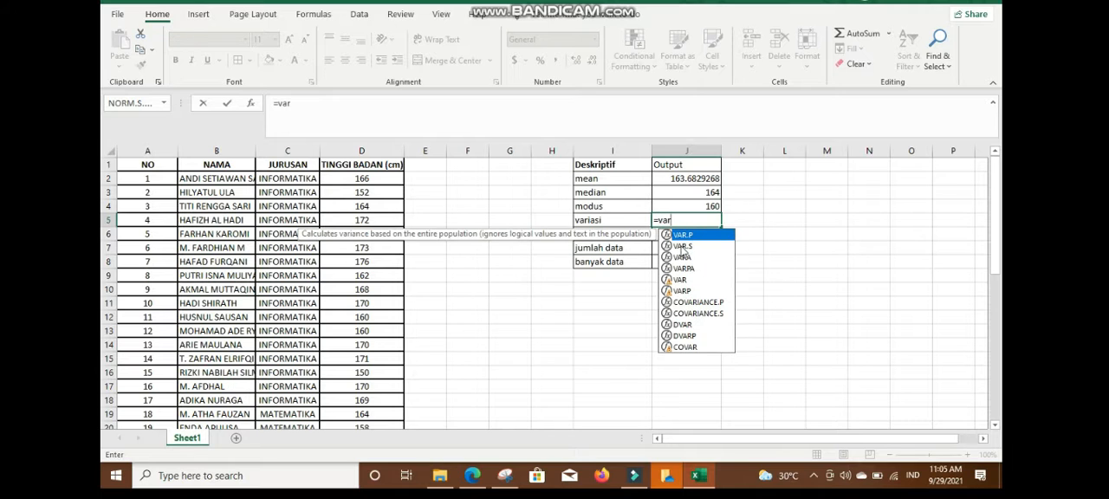
double_click(683, 246)
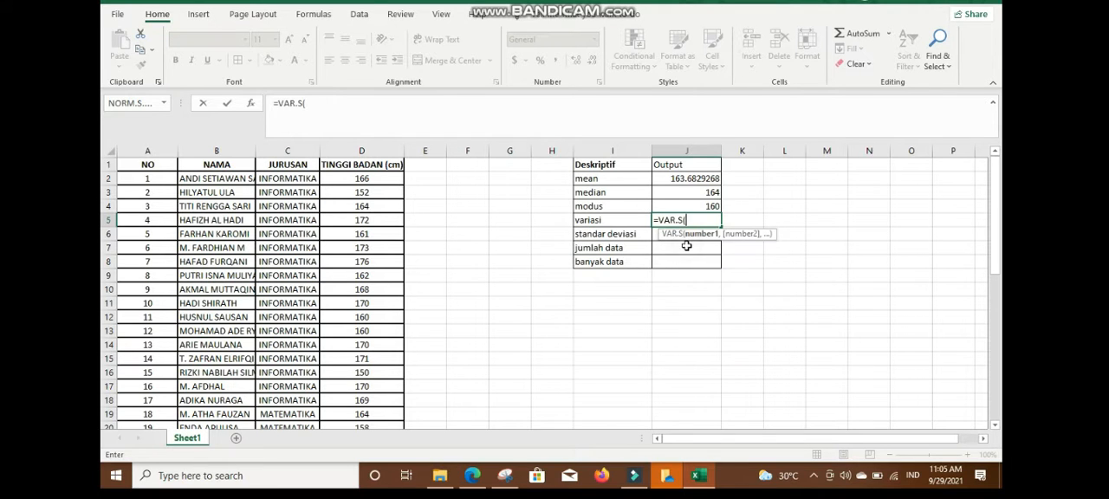
type("d2:d42)")
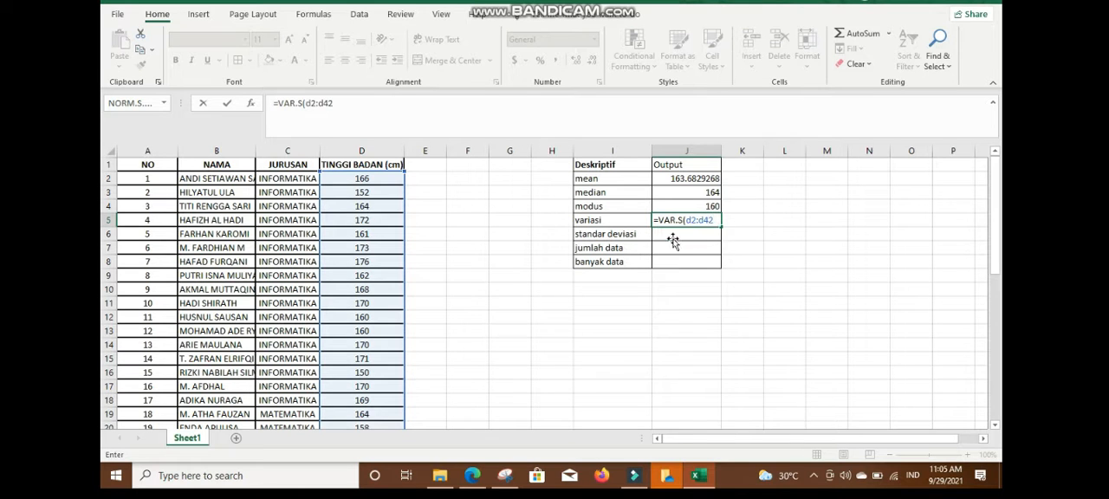
key("Return")
Calculate the sample standard deviation of the heights in J6 with the STDEV.S function over D2:D42.
type("=")
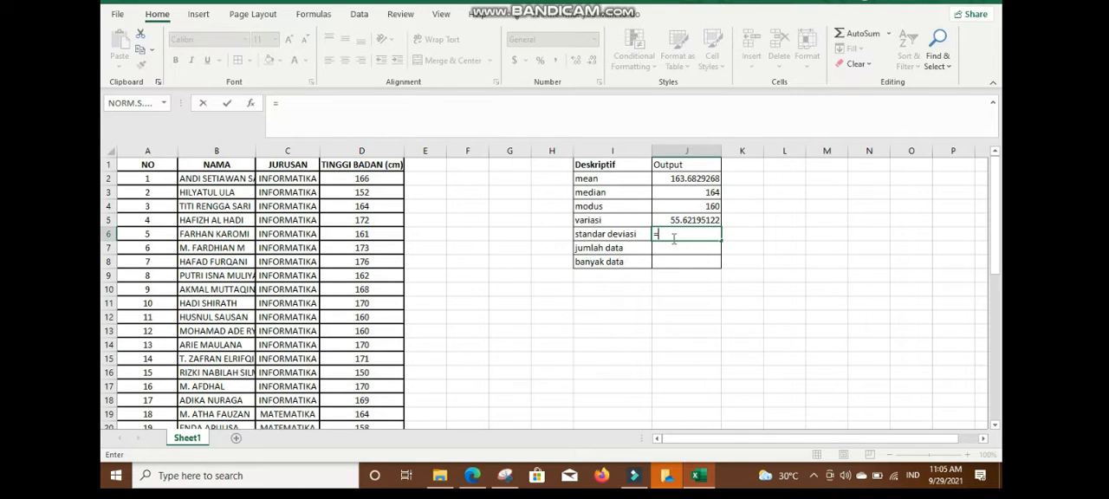
type("std")
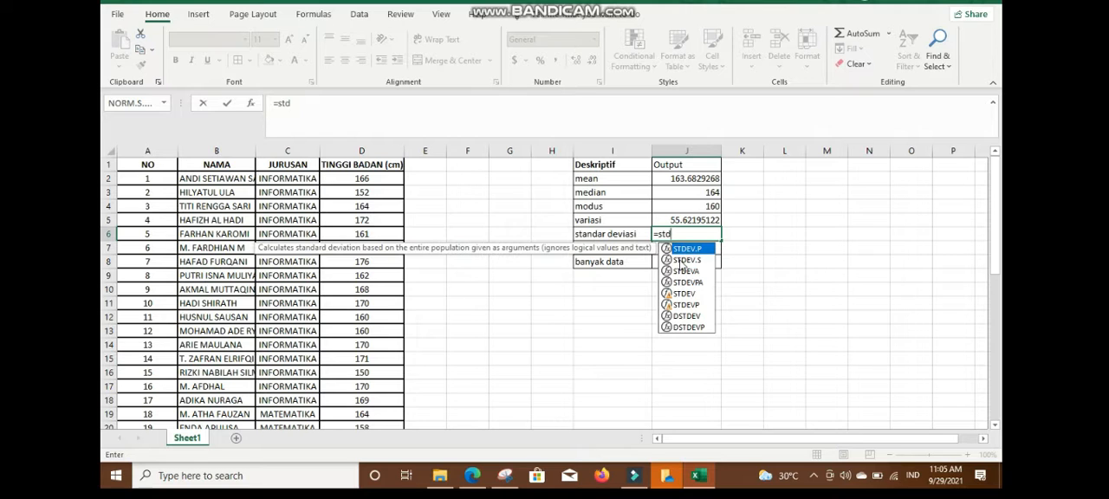
double_click(685, 260)
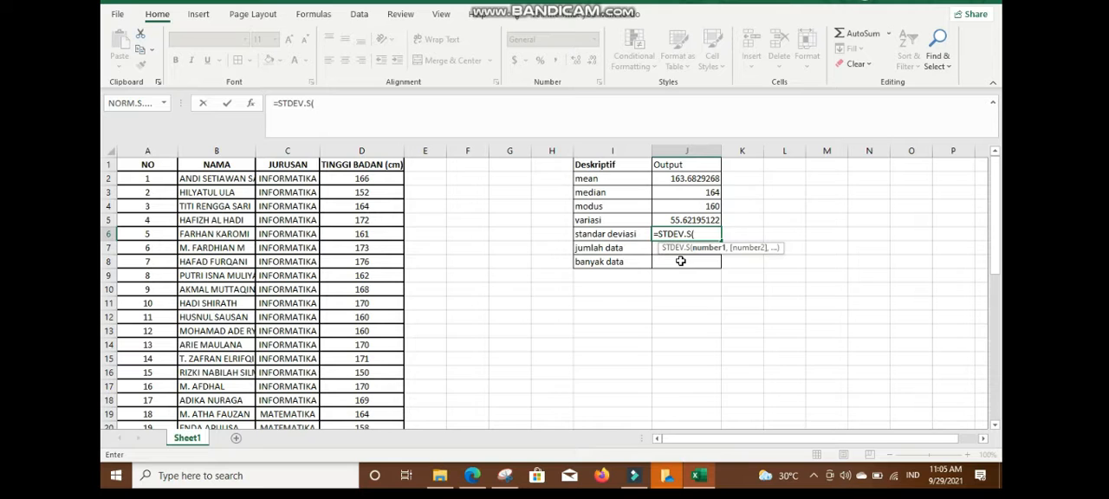
type("d2:d42)")
key("Return")
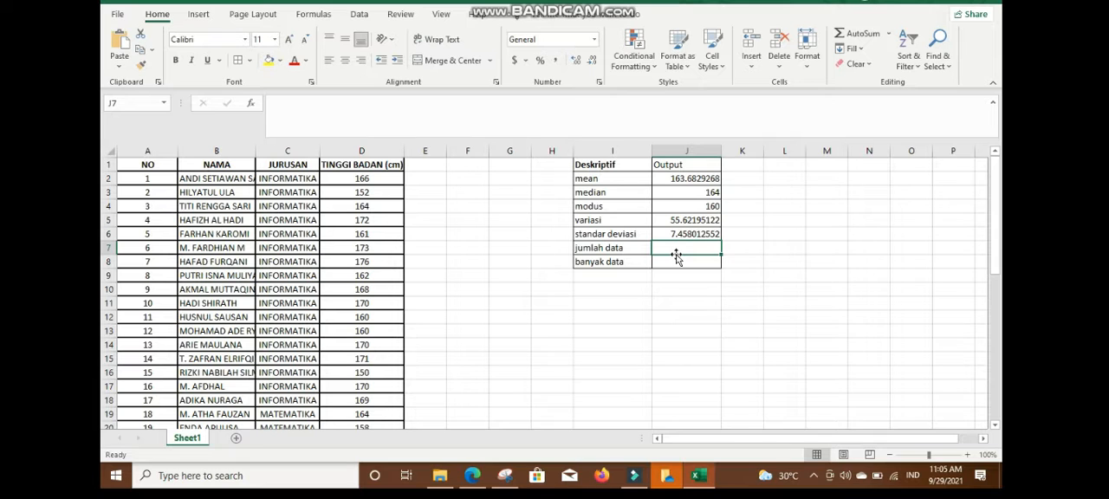
Calculate the sum of the heights (jumlah data) in J7 with the SUM function over D2:D42.
type("=")
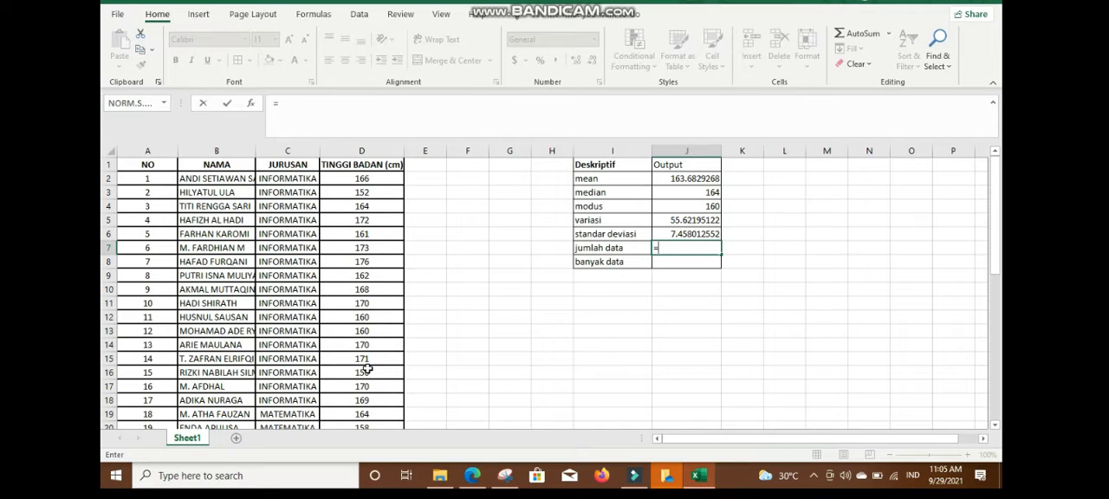
type("sum")
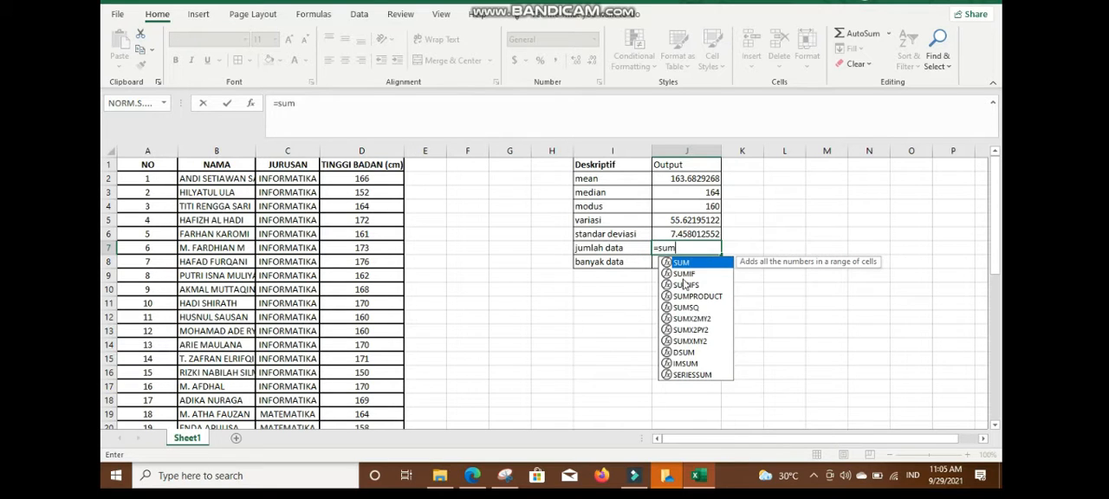
double_click(683, 263)
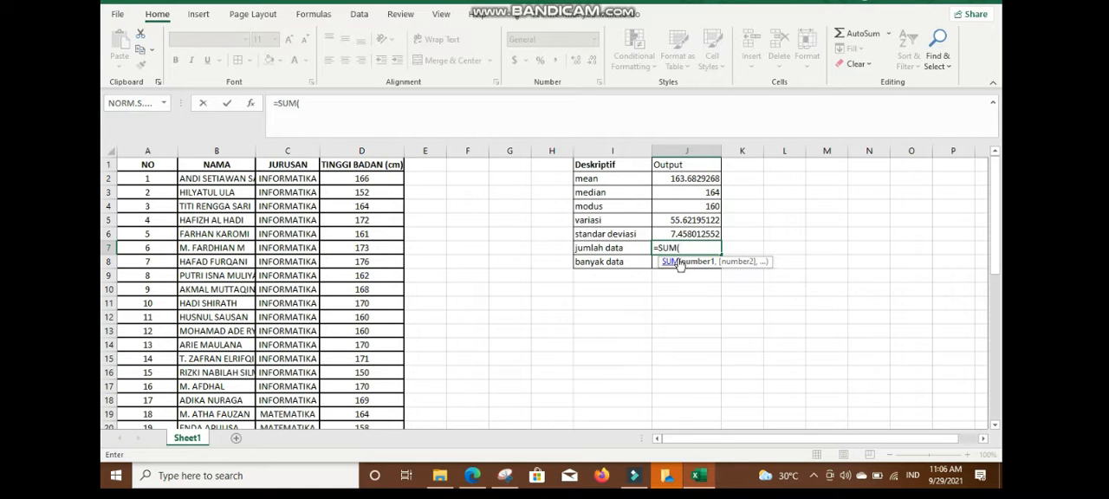
type("d2")
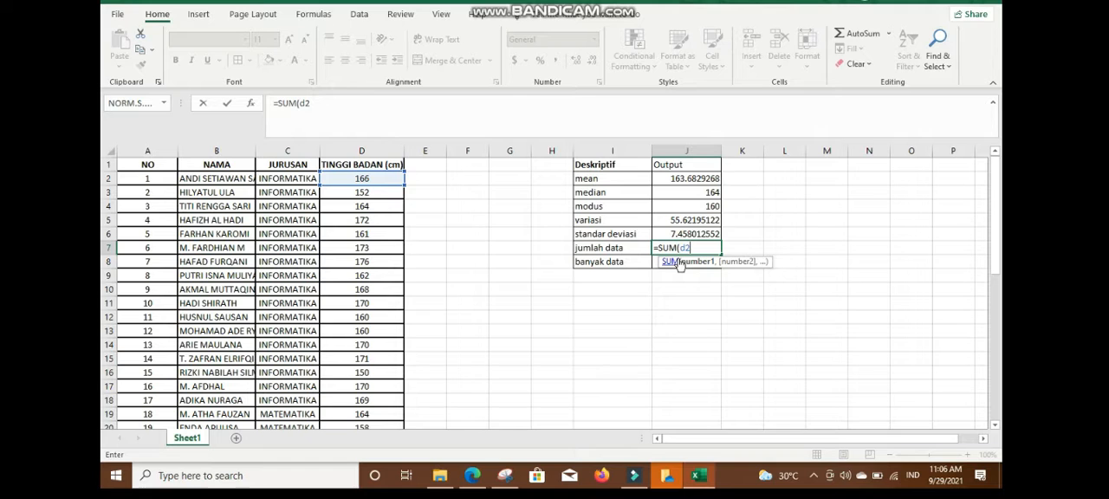
type(":d42")
key("Return")
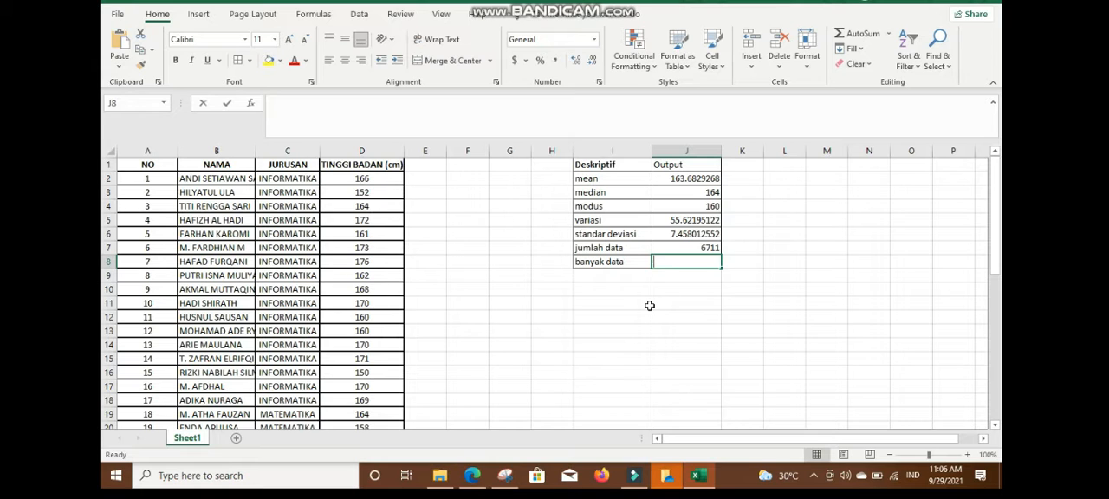
Count the height entries (banyak data) in J8 with the COUNTA function over D2:D42.
type("=coun")
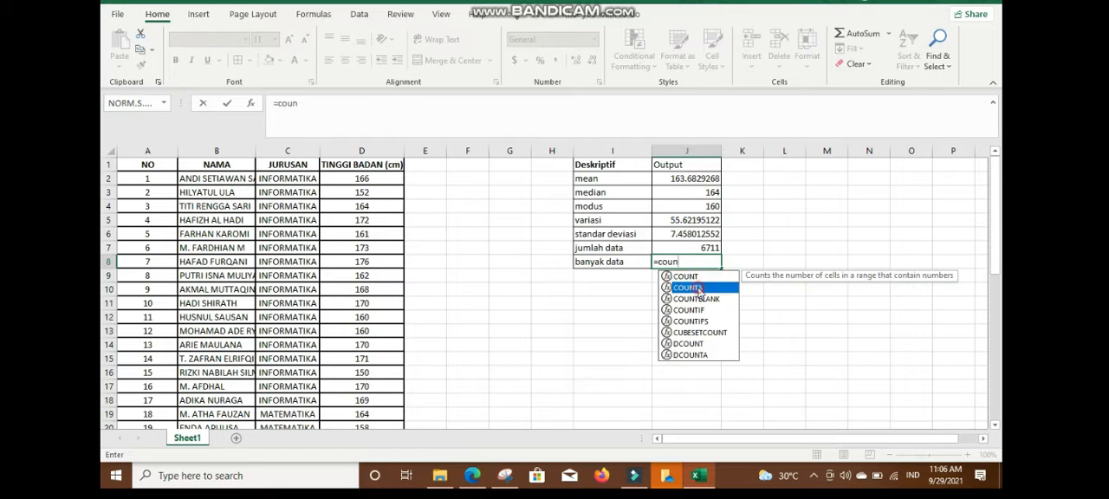
double_click(699, 289)
type("d")
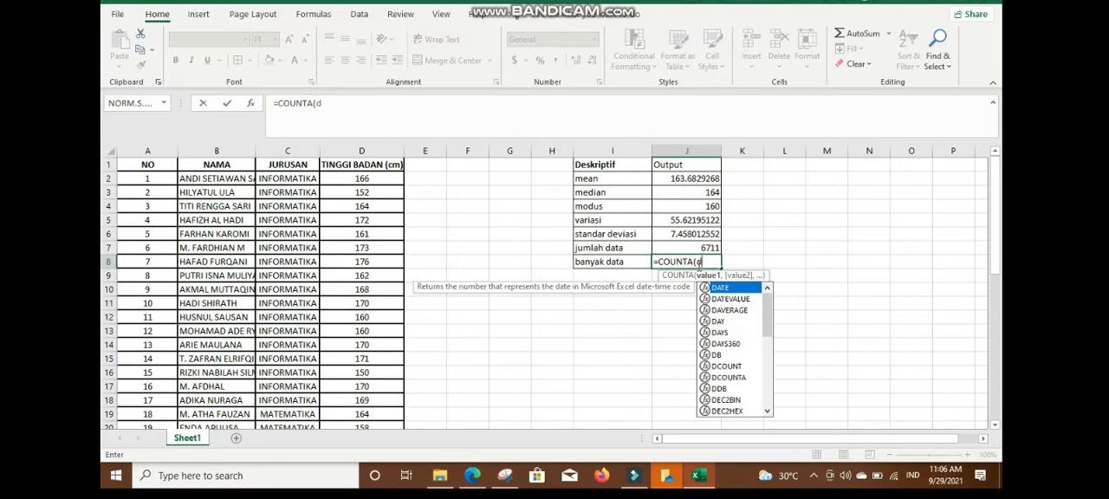
type("2:d42)")
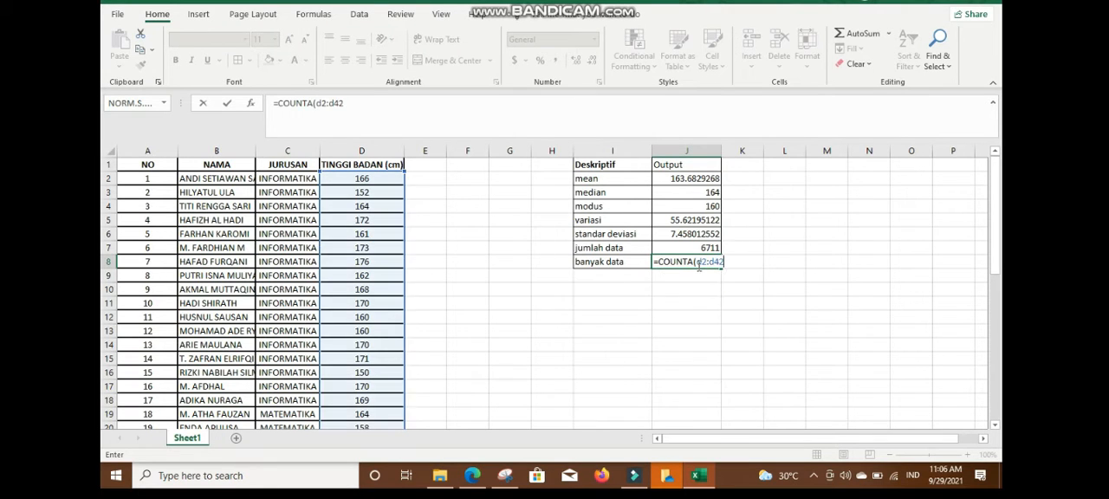
key("Return")
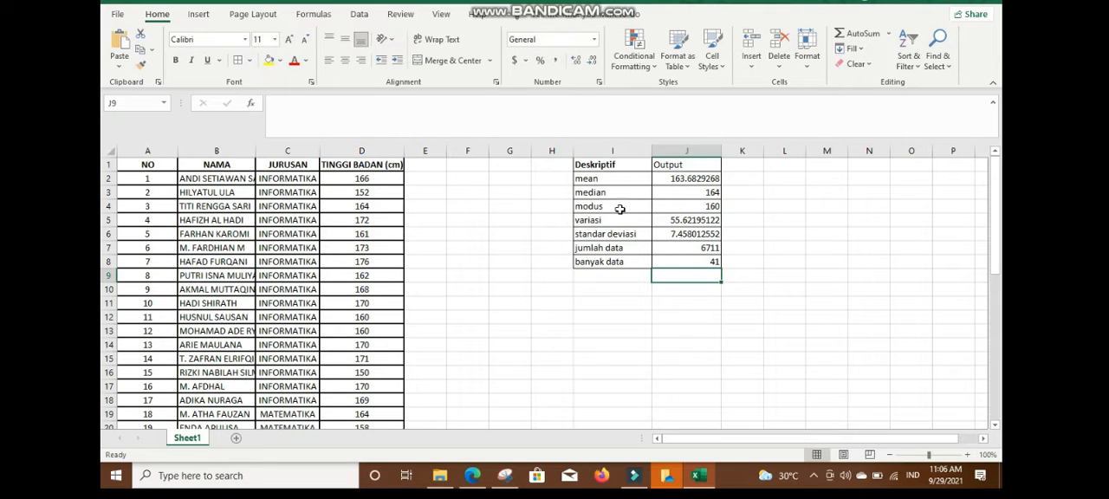
Capture the descriptive statistics table in I1:J8 as a rectangular snip with Snipping Tool.
left_click(638, 285)
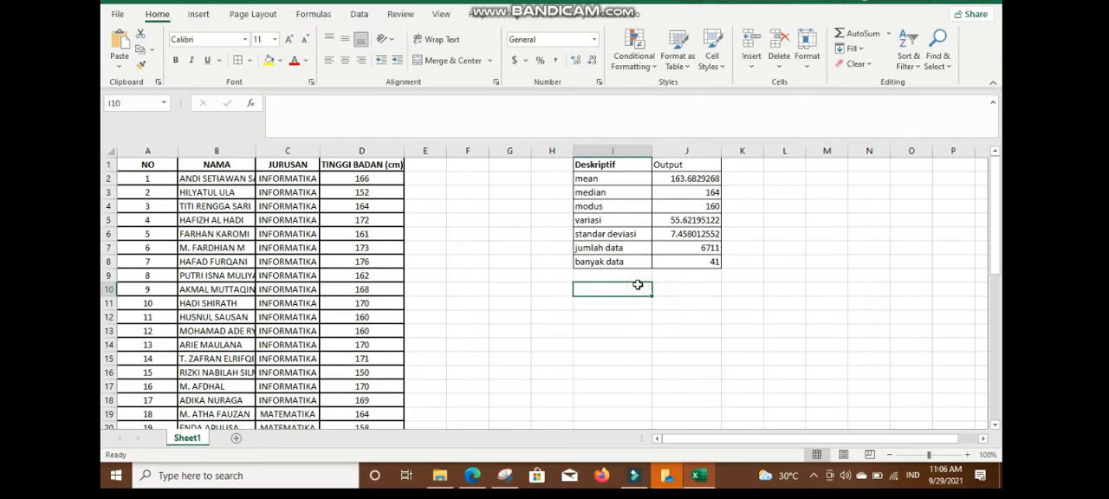
left_click(507, 476)
left_click(384, 117)
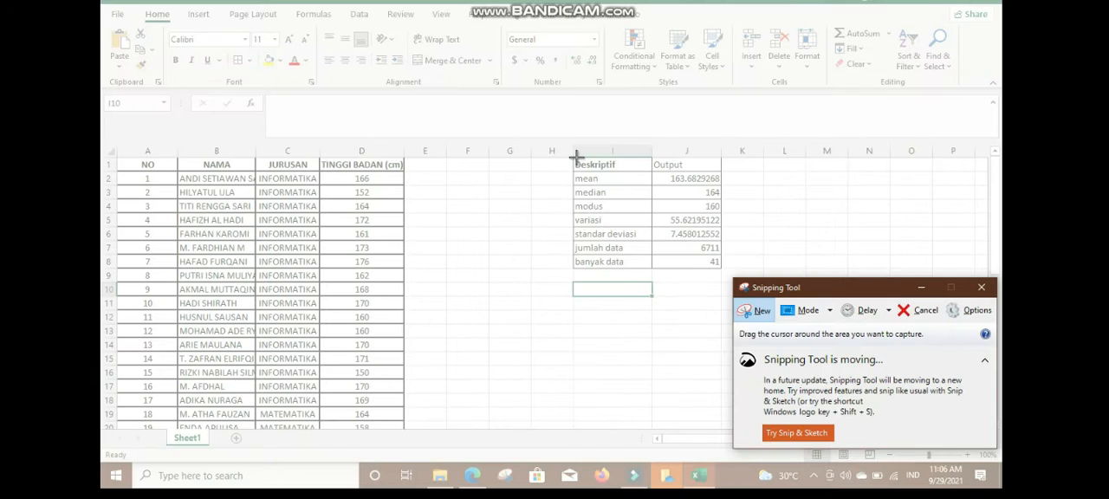
left_click_drag(574, 159, 721, 270)
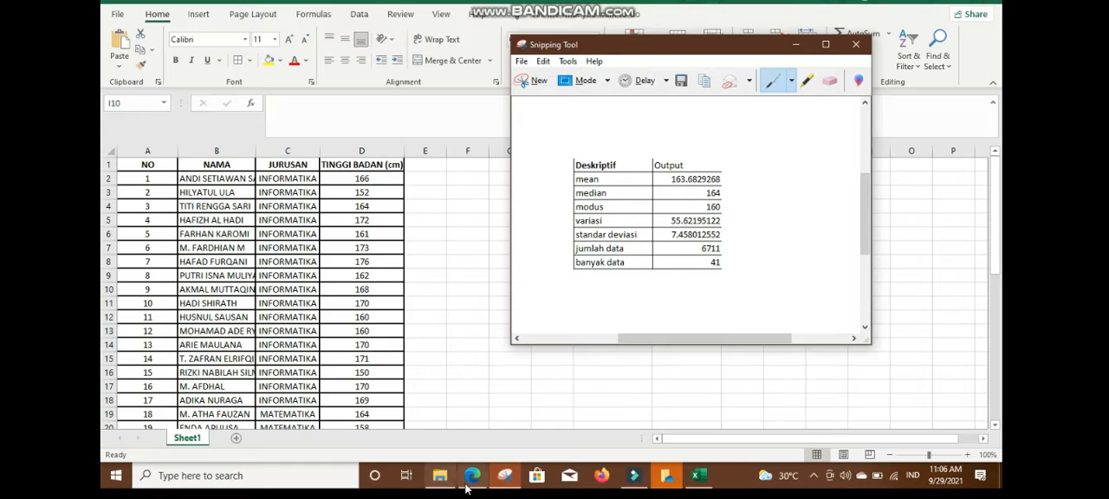
Switch to the practicum PDF in the browser to compare its Descriptive Statistics table on page 12 with the Excel results, and return to the workbook.
left_click(472, 475)
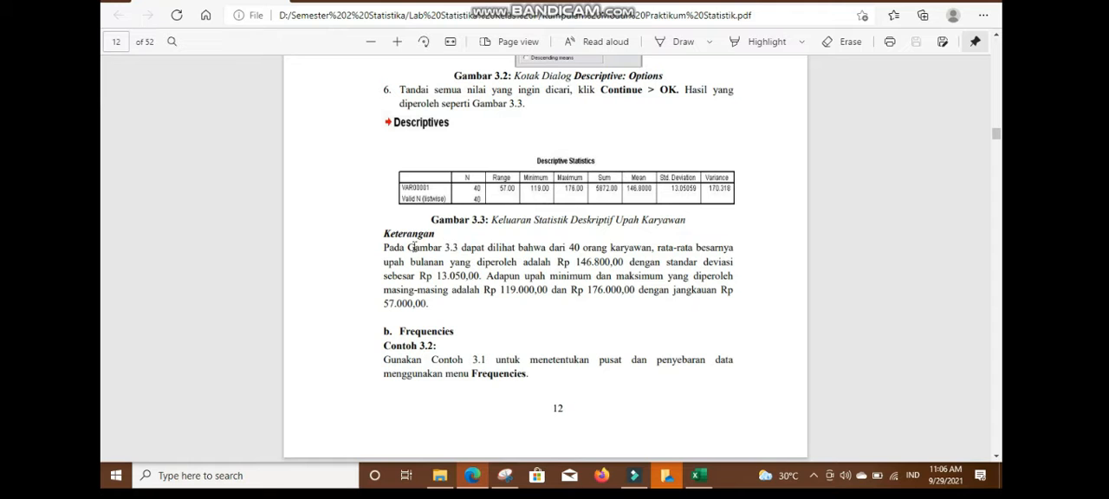
left_click(700, 475)
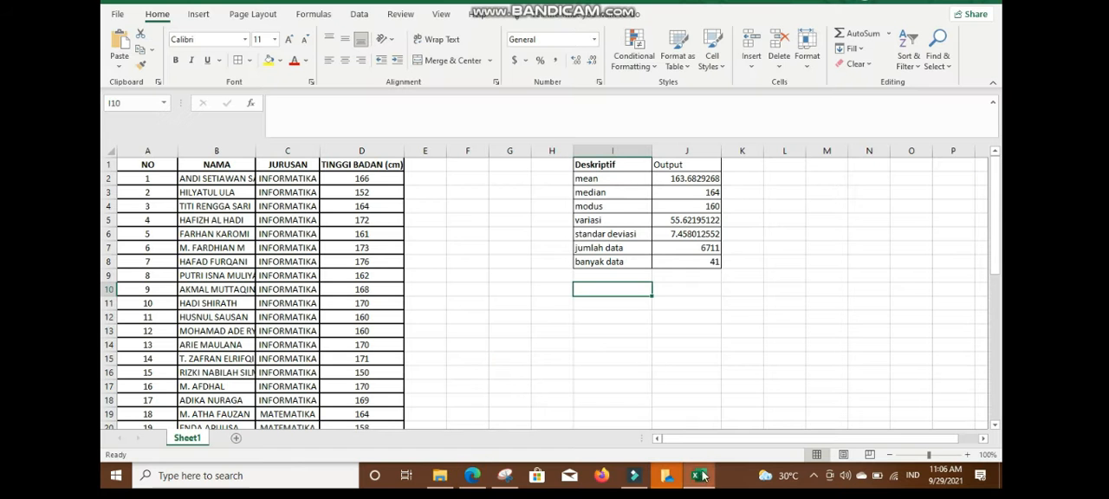
left_click(477, 484)
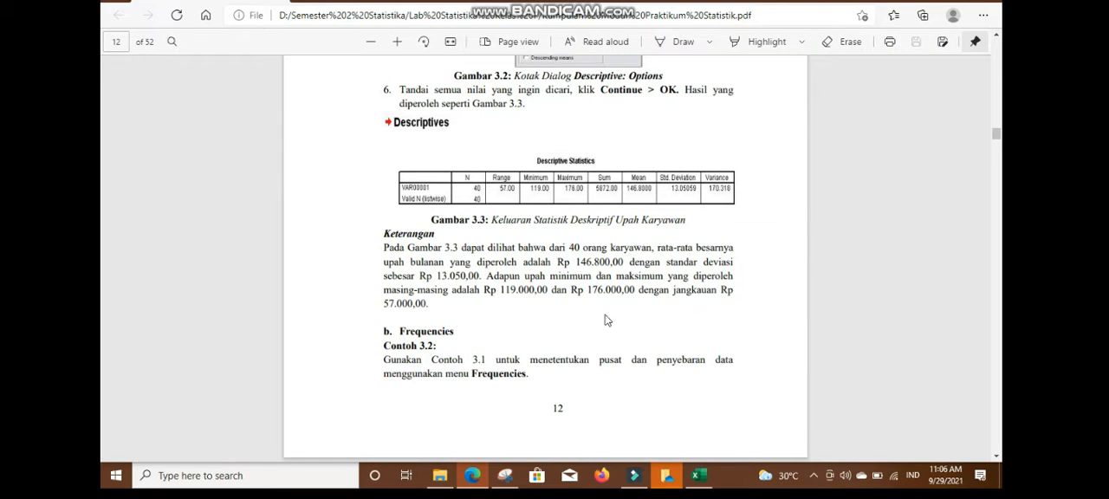
left_click(698, 475)
Add the row labels "minimum" in I9 and "maxximum" in I10 below the descriptive statistics table.
left_click(591, 276)
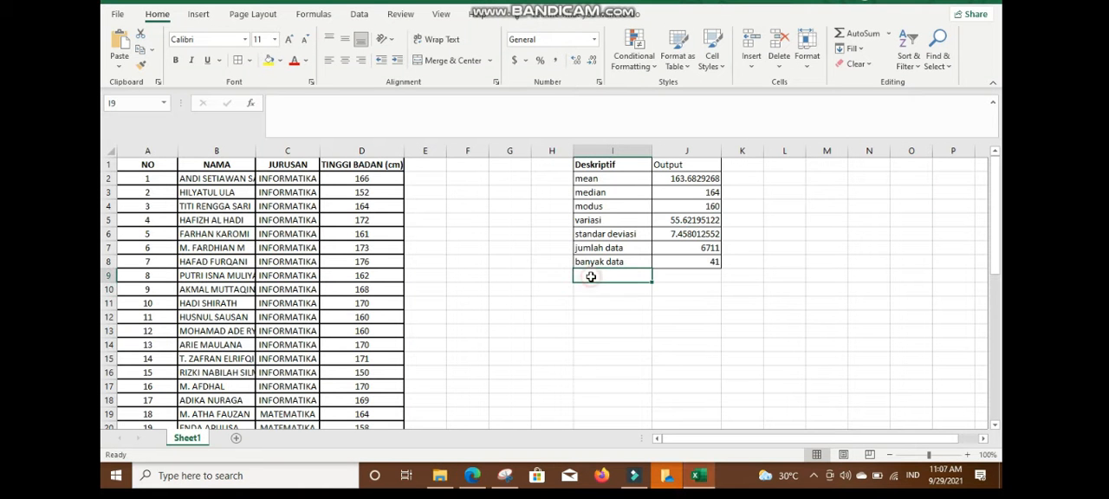
type("minimum")
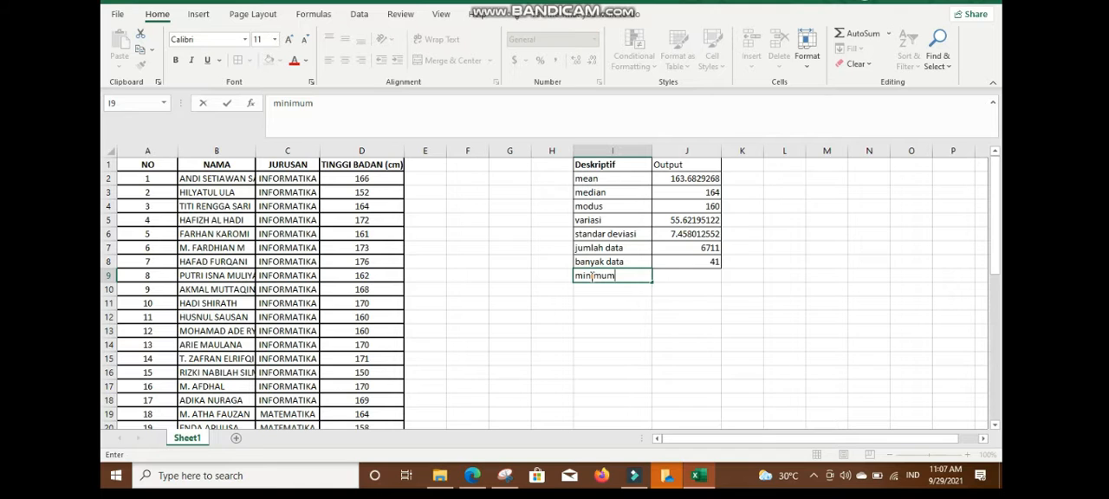
key("Return")
type("maxximum")
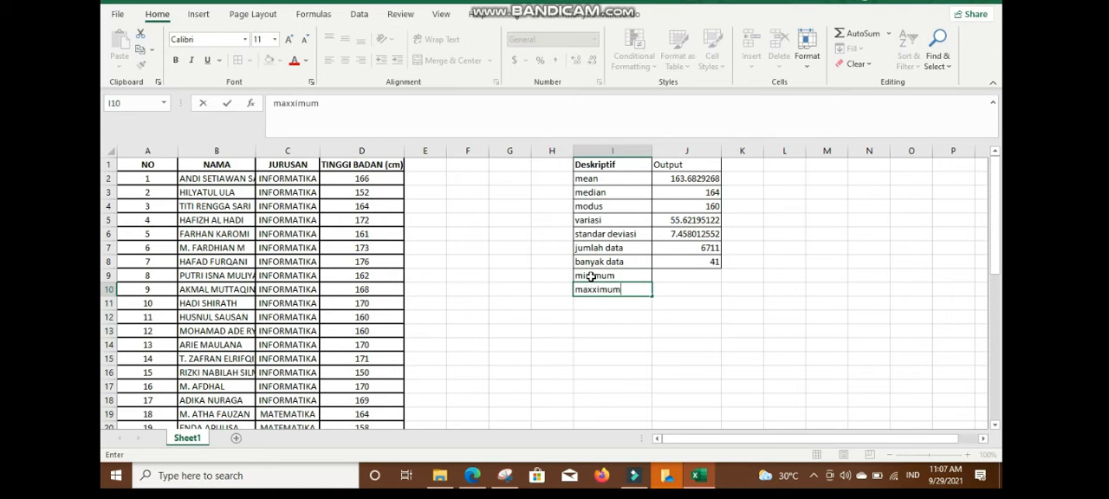
key("Up")
Calculate the minimum height in J9 with the MIN function over D2:D42.
key("Right")
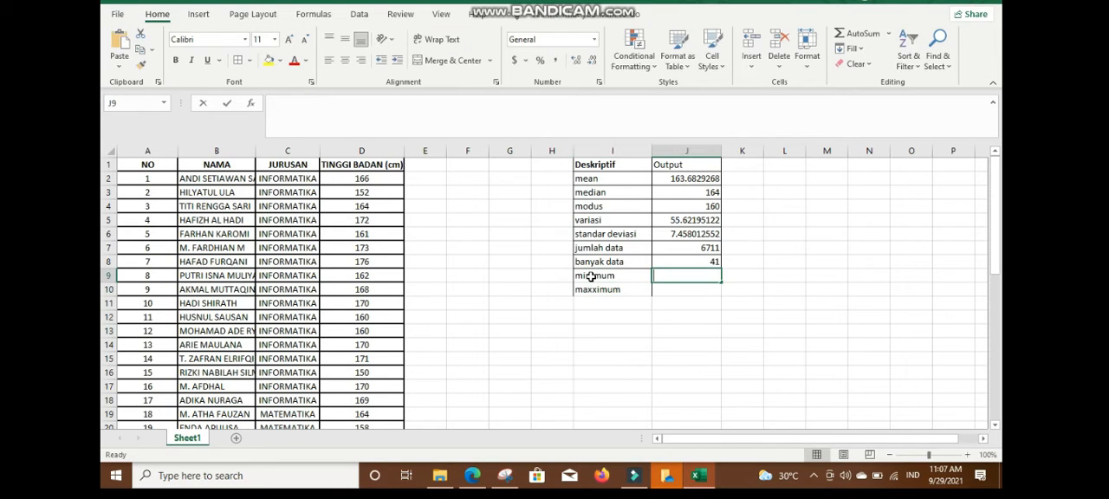
type("=smin")
key("BackSpace")
key("BackSpace")
key("BackSpace")
key("BackSpace")
type("min")
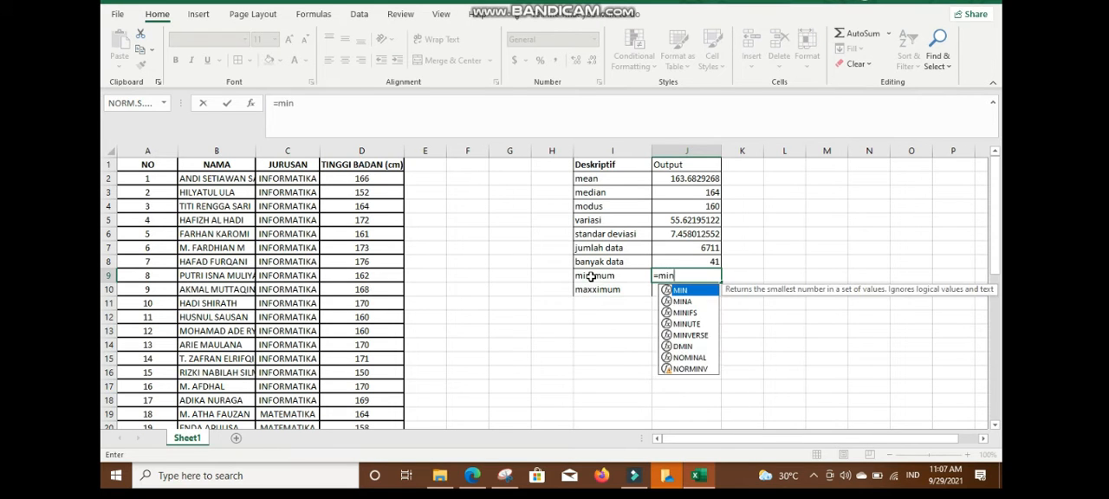
double_click(680, 291)
type("d")
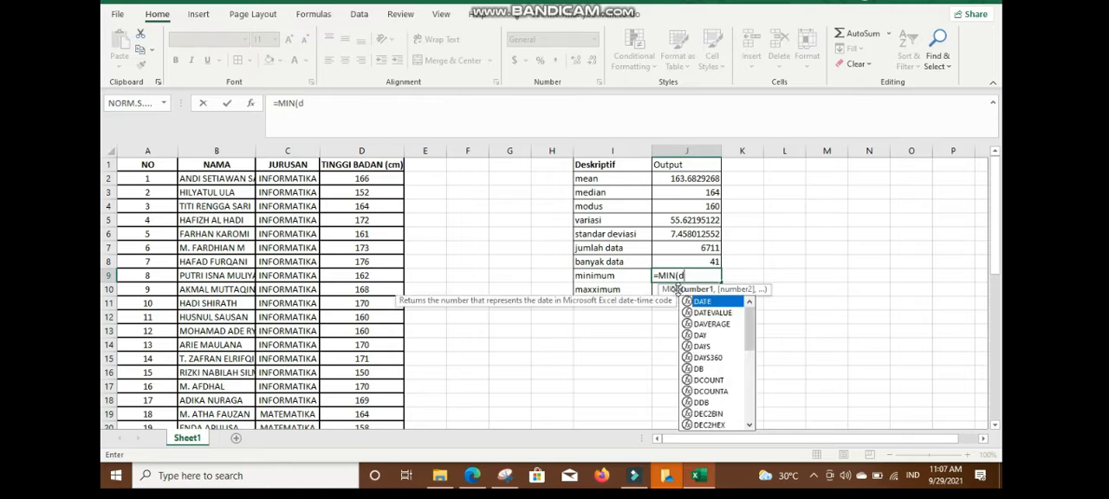
type("2:d42")
key("Return")
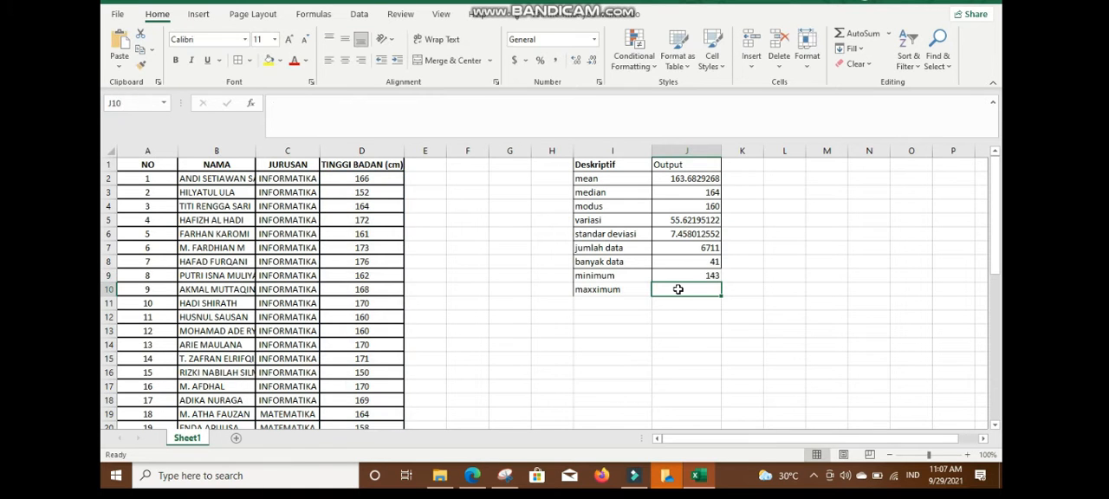
Calculate the maximum height in J10 with the MAX function over D2:D42.
type("=max")
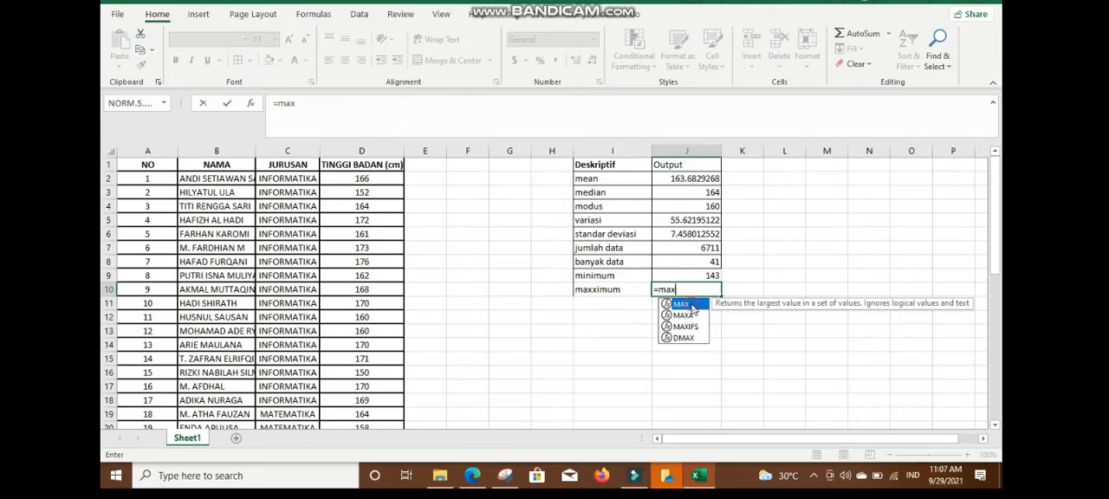
double_click(681, 304)
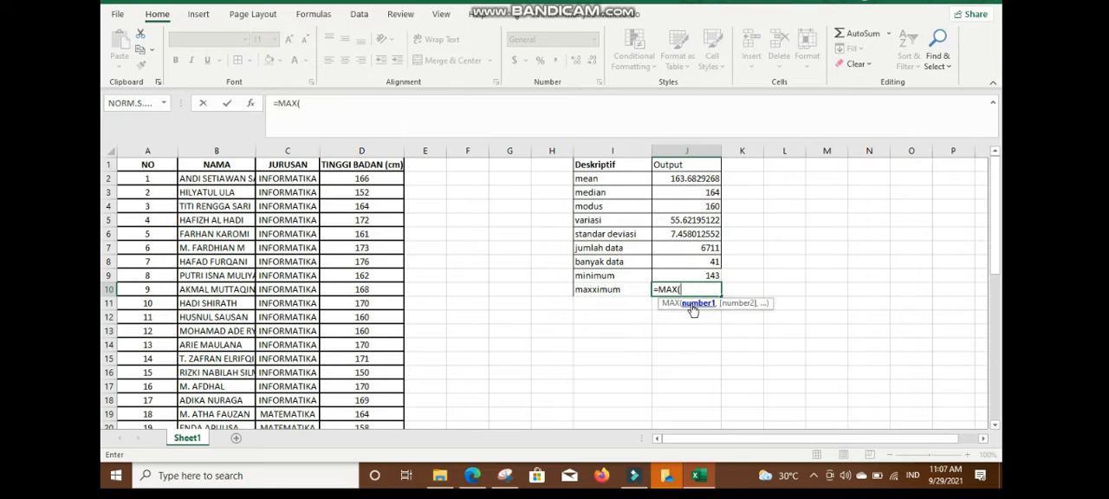
type("d2:d42")
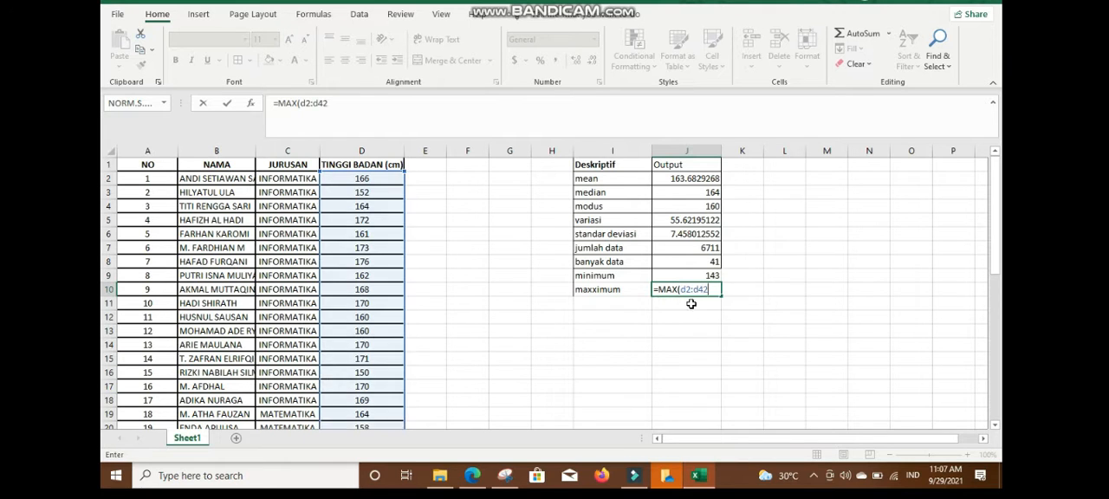
key("Return")
Apply cell borders to the minimum and maximum rows I9:J10, and select the whole table I1:J10.
left_click_drag(614, 275, 684, 287)
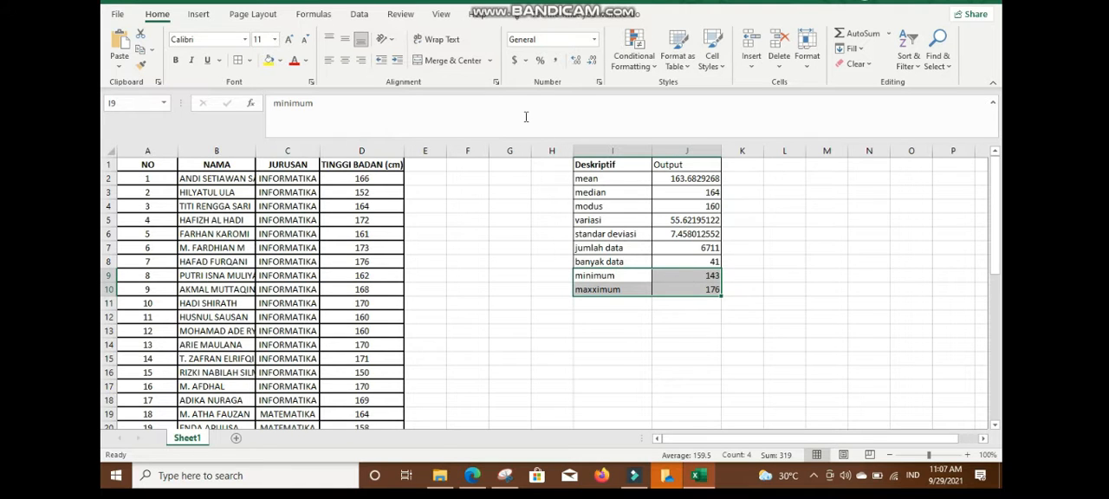
left_click(237, 60)
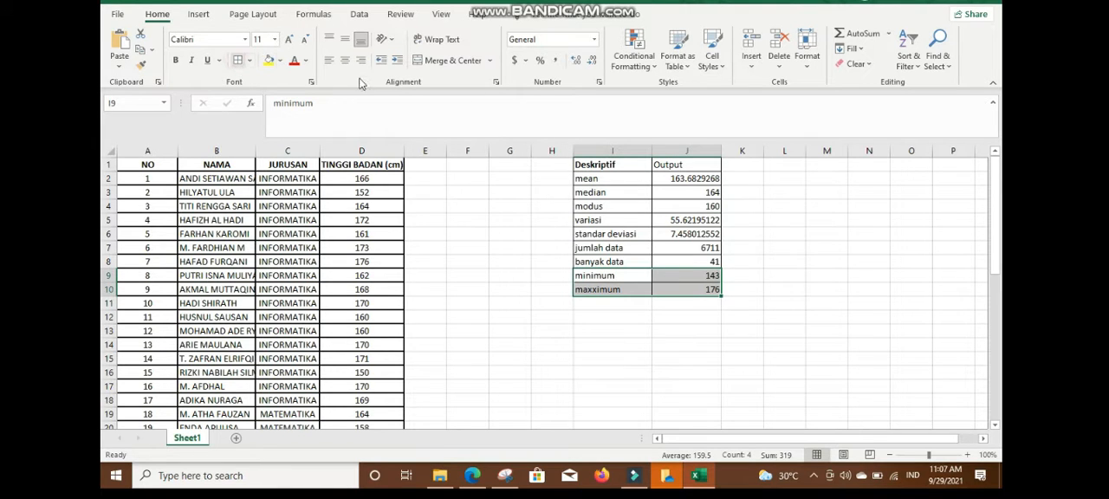
left_click_drag(612, 165, 687, 290)
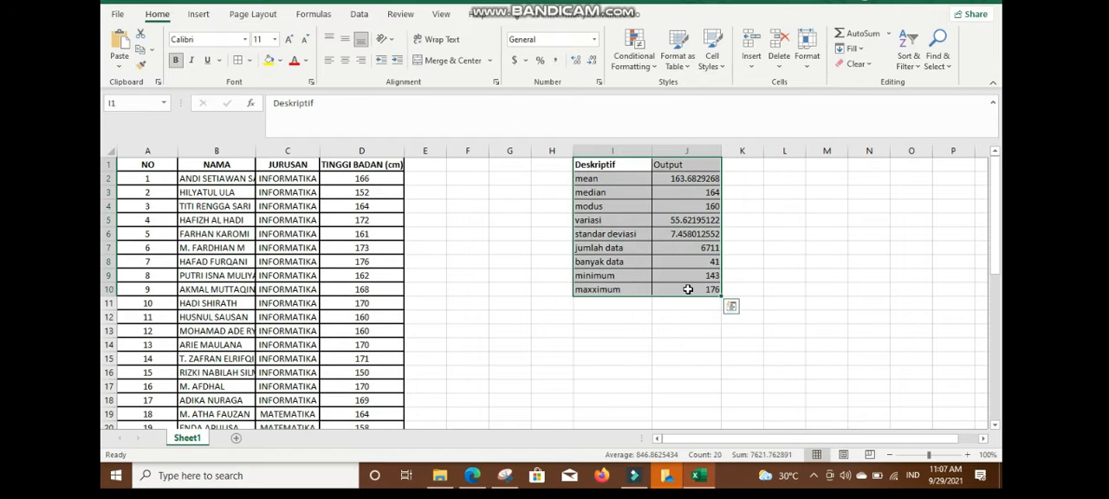
Review the Descriptives output and its explanation on page 12 of the practicum PDF, and return to the workbook.
mouse_move(486, 481)
left_click(498, 414)
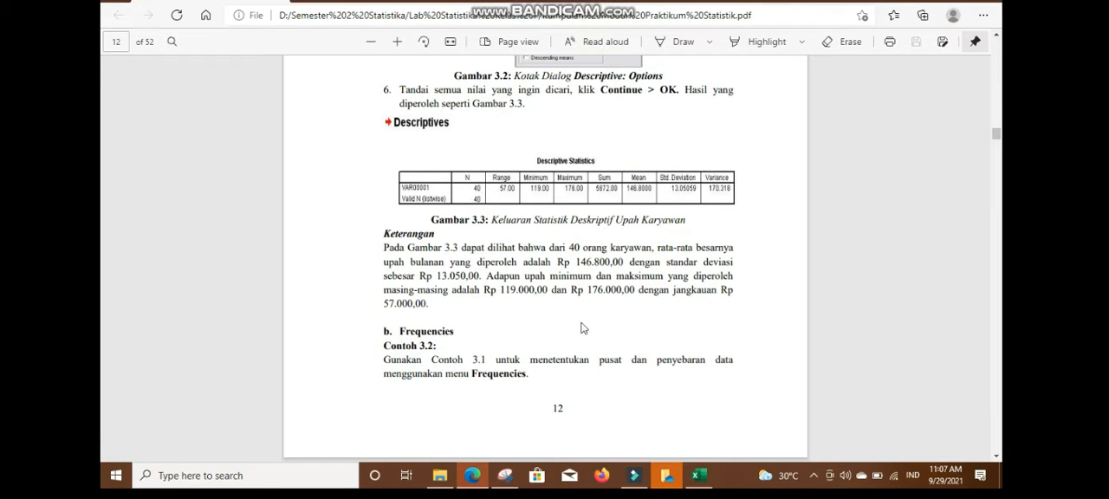
left_click(695, 479)
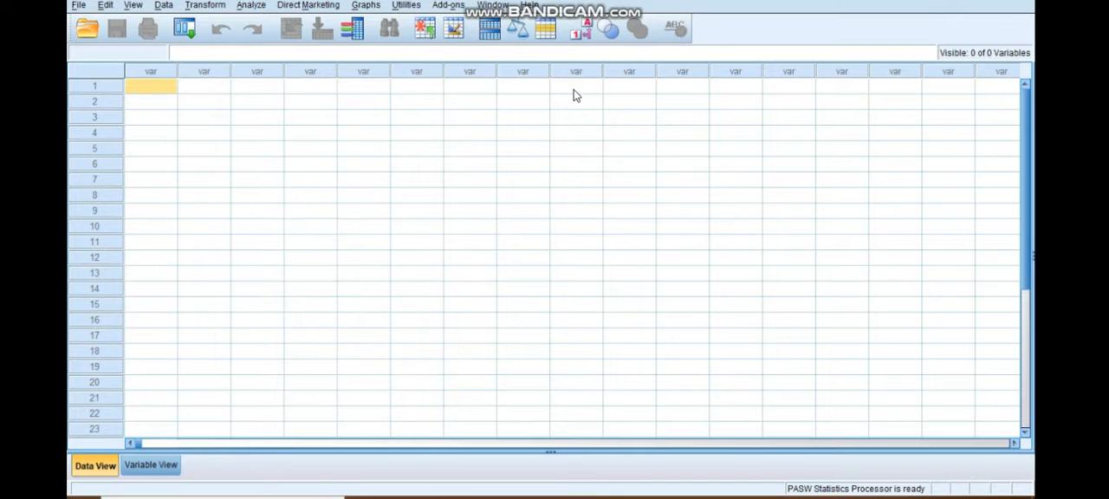
left_click(634, 497)
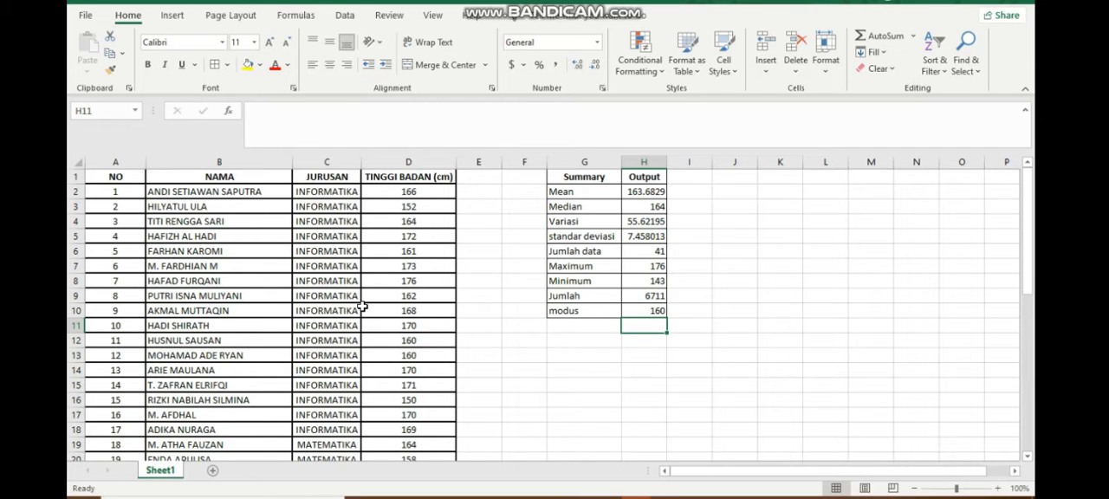
left_click(84, 16)
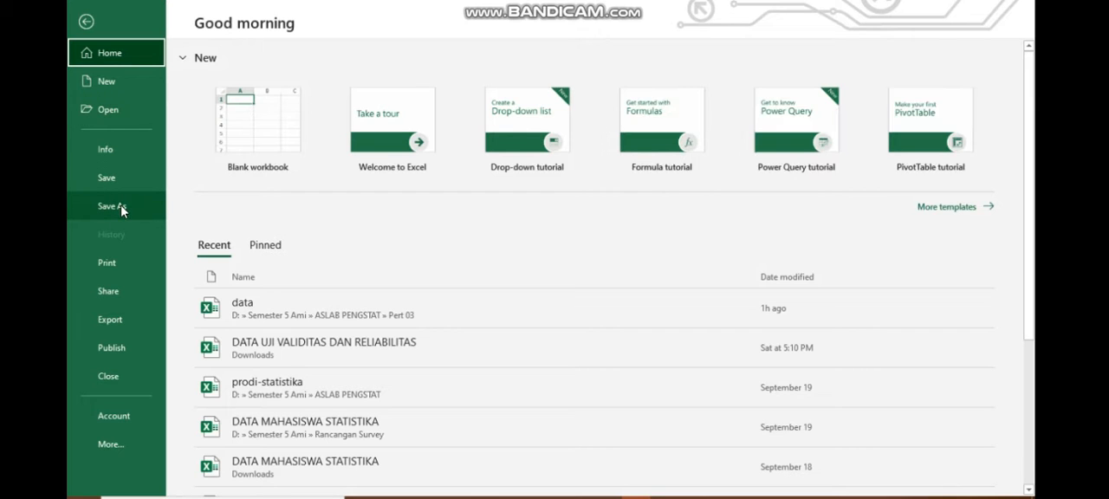
left_click(122, 210)
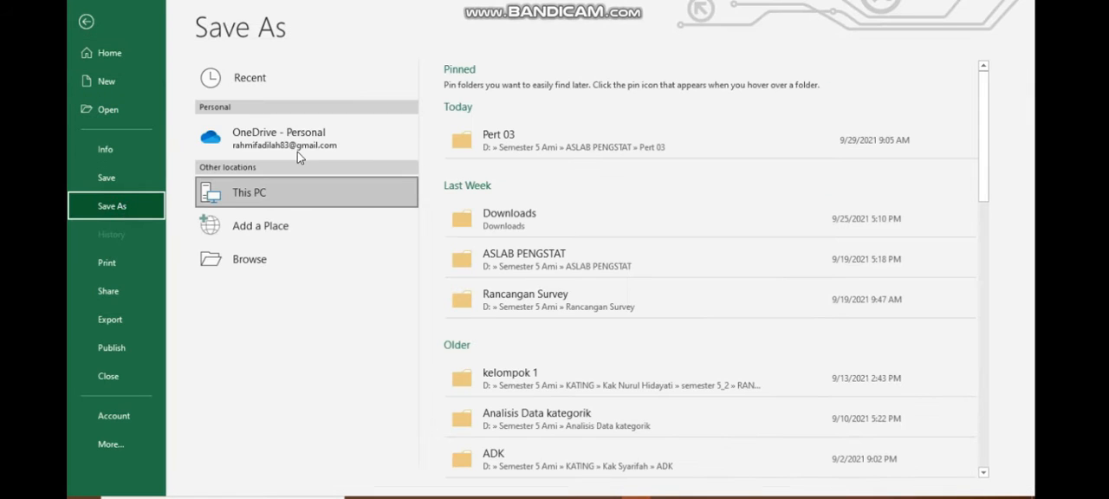
left_click(88, 22)
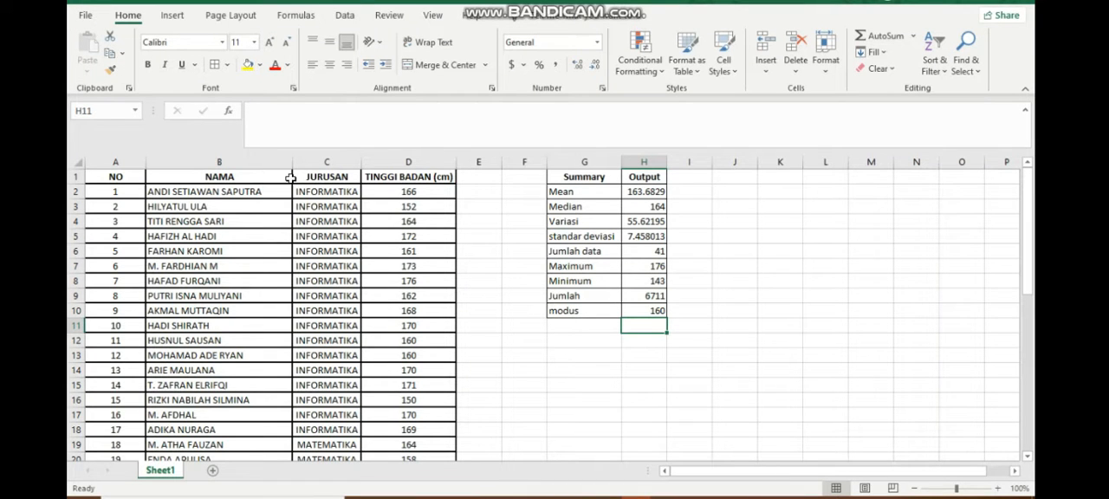
Switch to PASW Statistics and show the variable definitions of the empty dataset in Variable View.
left_click(724, 497)
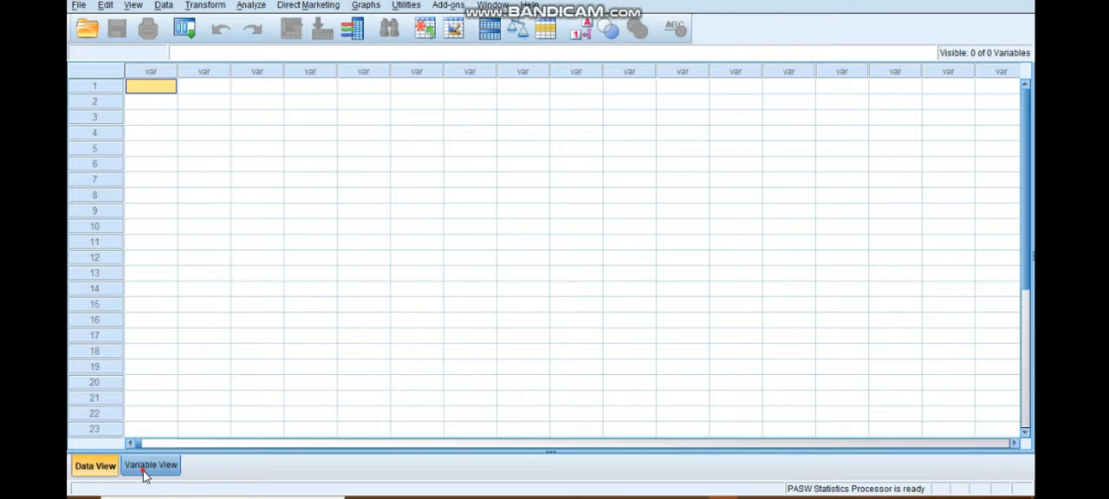
left_click(144, 472)
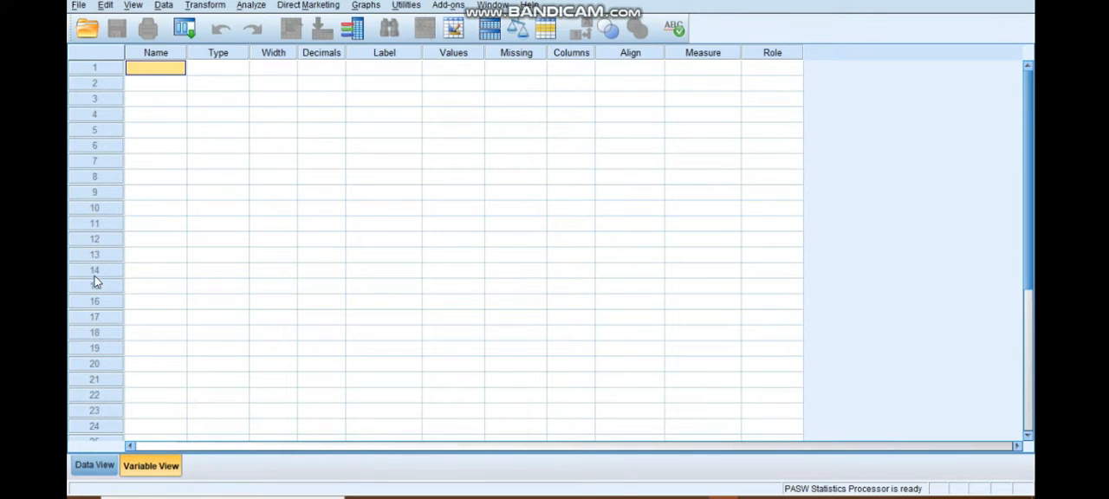
Start opening an existing data file and limit the file type to Excel (*.xls, *.xlsx, *.xlsm).
left_click(79, 7)
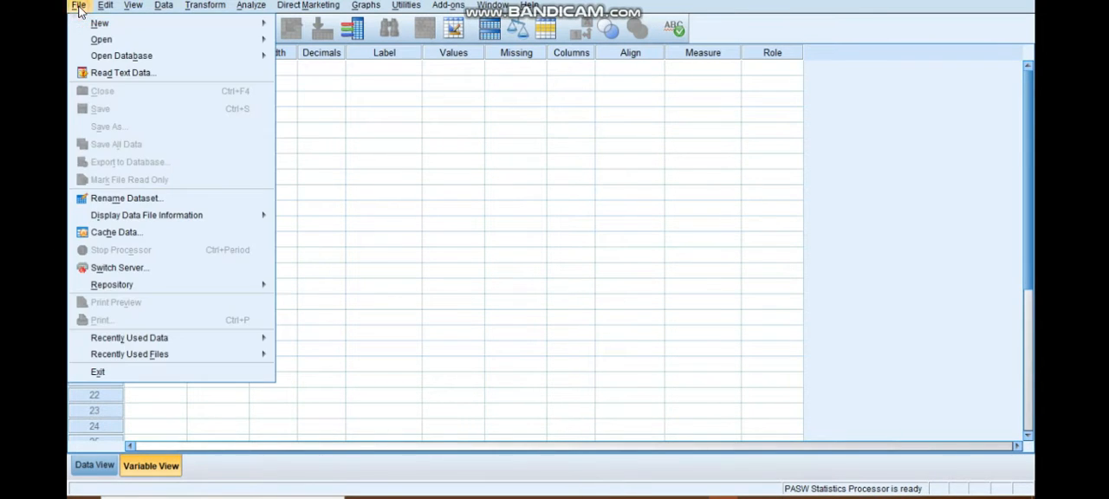
mouse_move(100, 43)
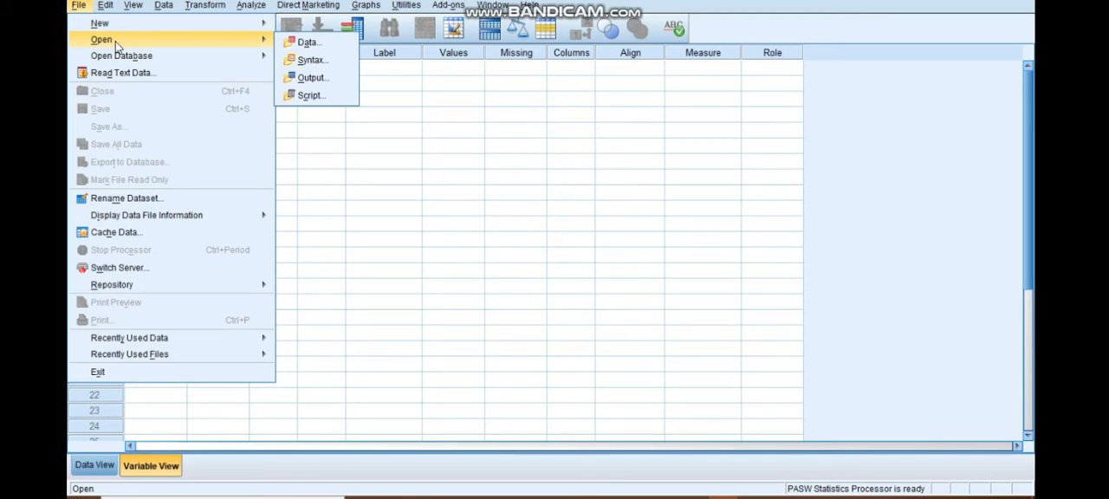
left_click(305, 43)
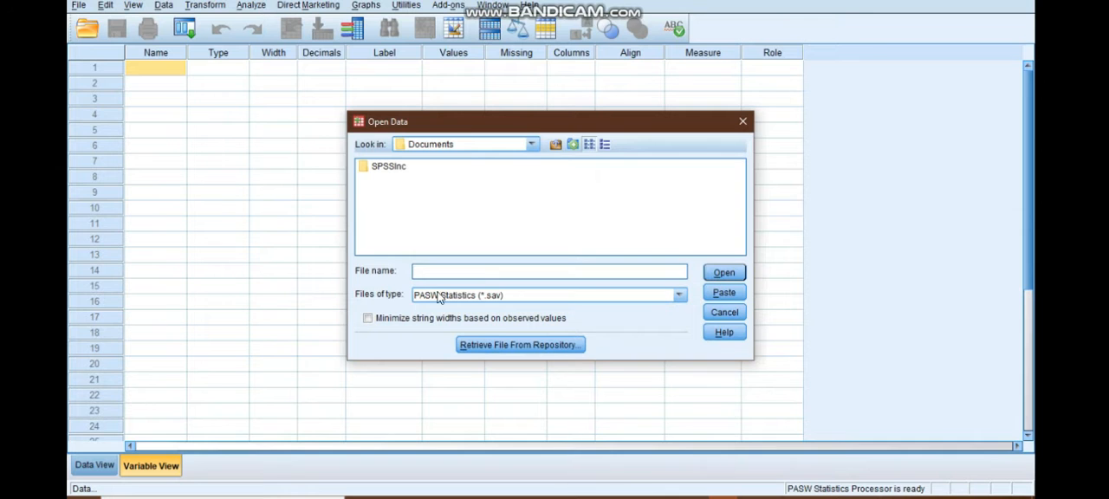
left_click(442, 298)
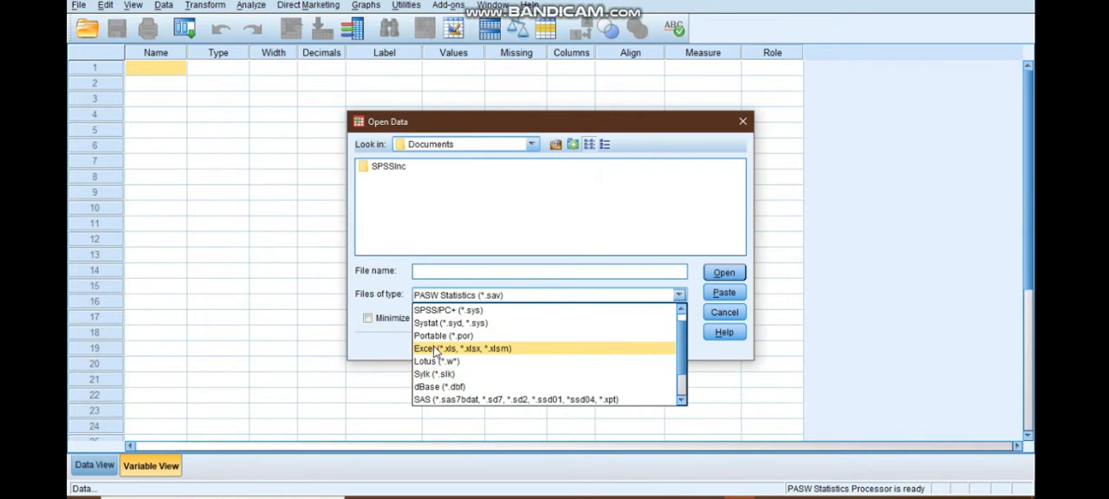
left_click(433, 350)
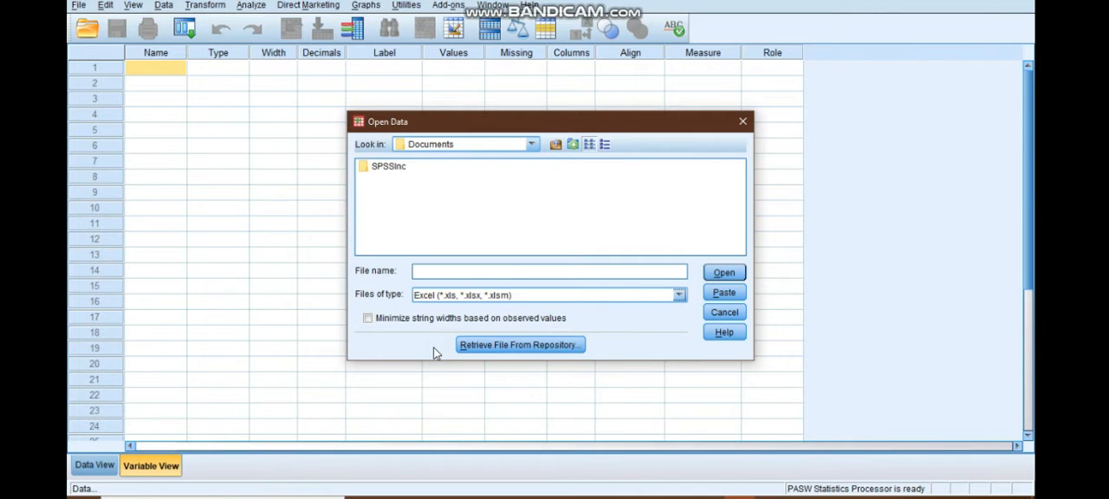
Browse to the Pert 03 folder inside ASLAB PENGSTAT in the Semester 5 folder on drive D:.
left_click(527, 149)
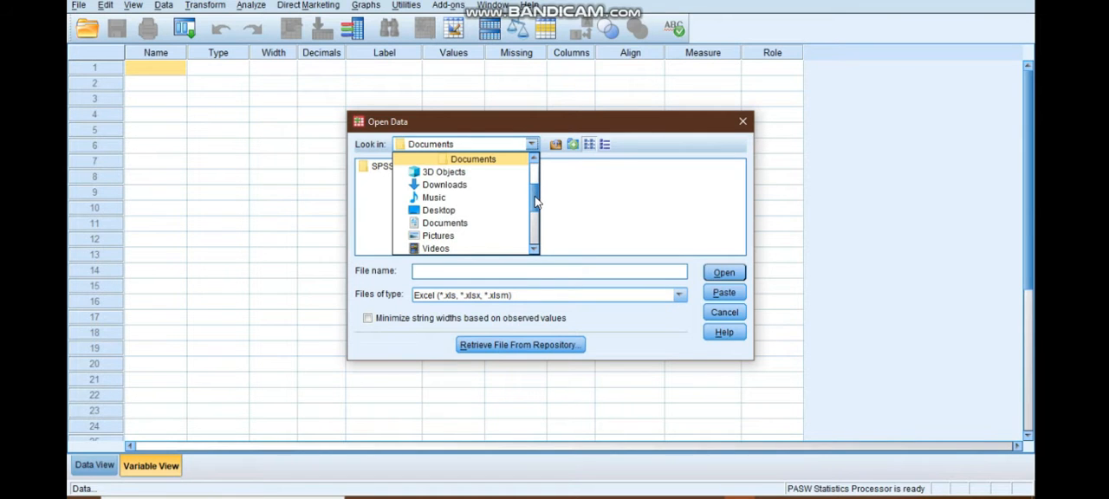
scroll(536, 215, "down", 1)
scroll(535, 215, "down", 2)
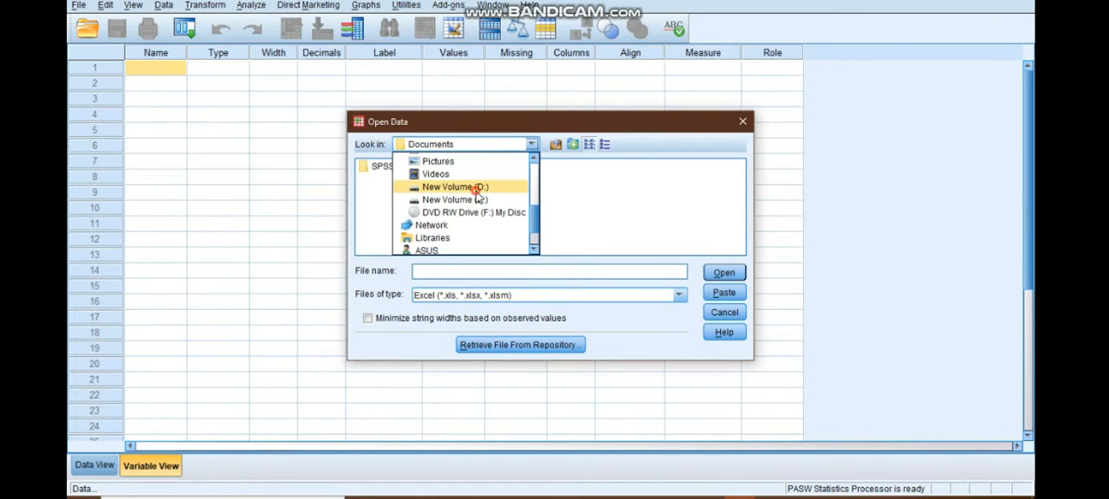
left_click(478, 188)
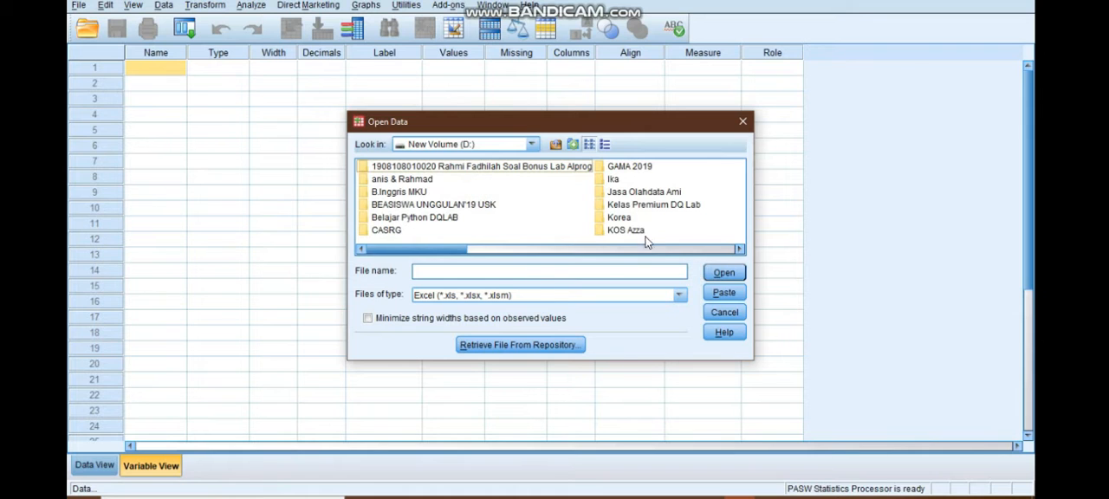
left_click(548, 250)
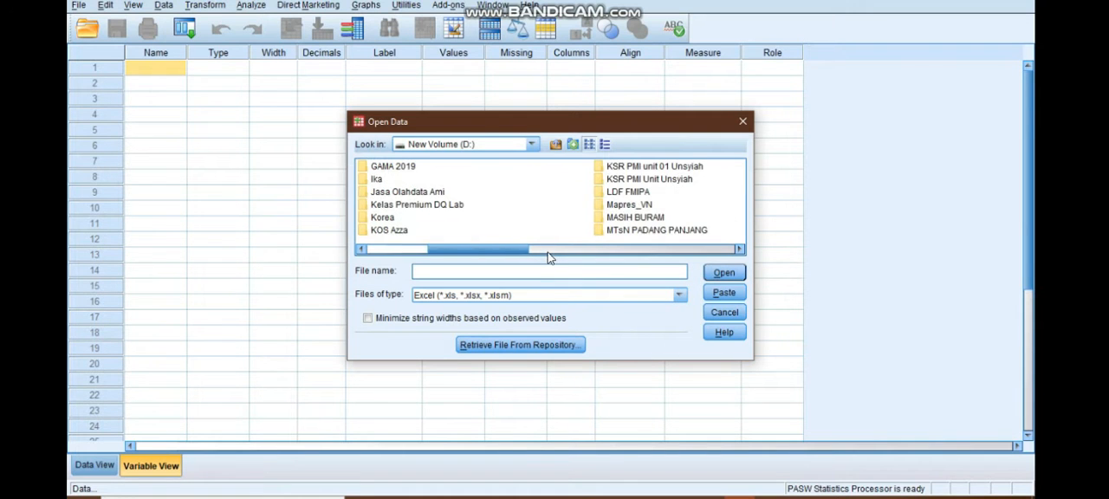
left_click(548, 249)
left_click_drag(548, 255, 625, 248)
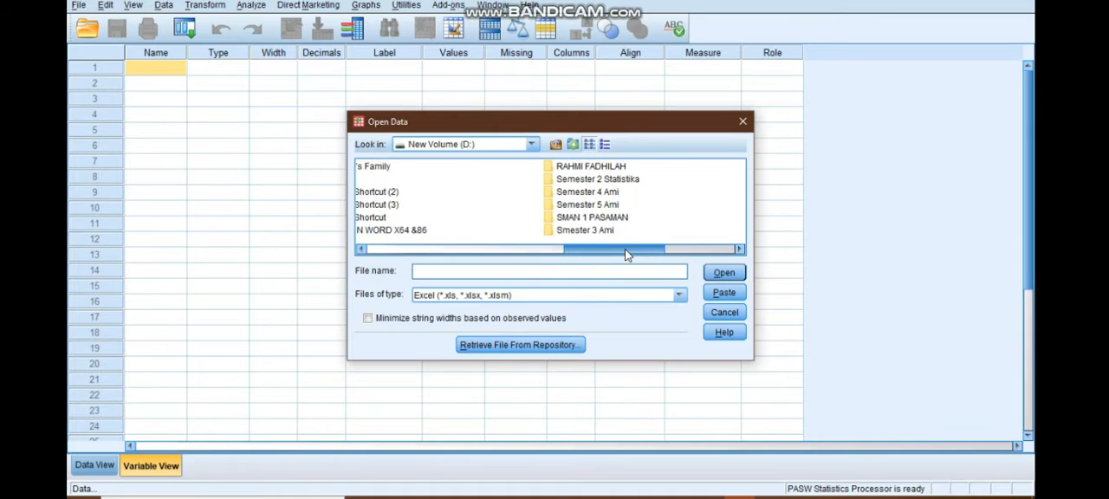
double_click(578, 204)
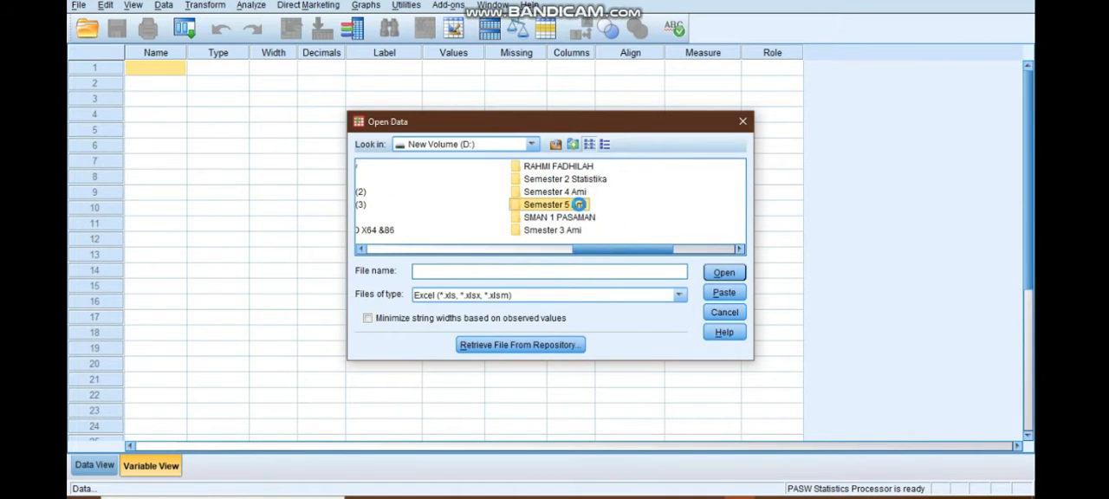
double_click(422, 192)
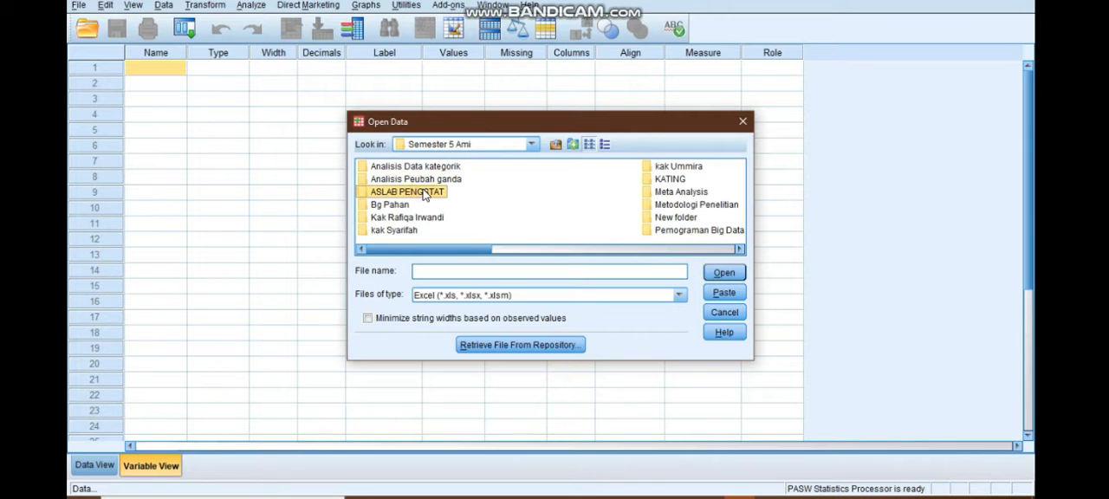
double_click(396, 179)
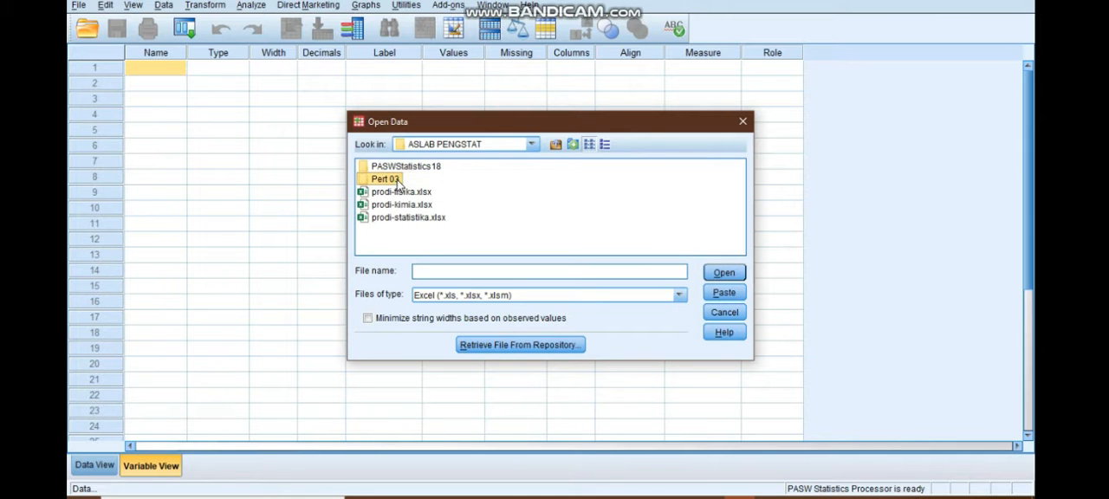
Import Sheet1 [A1:D42] of data.xlsx with variable names read from the first row, and show the records in Data View.
left_click(394, 171)
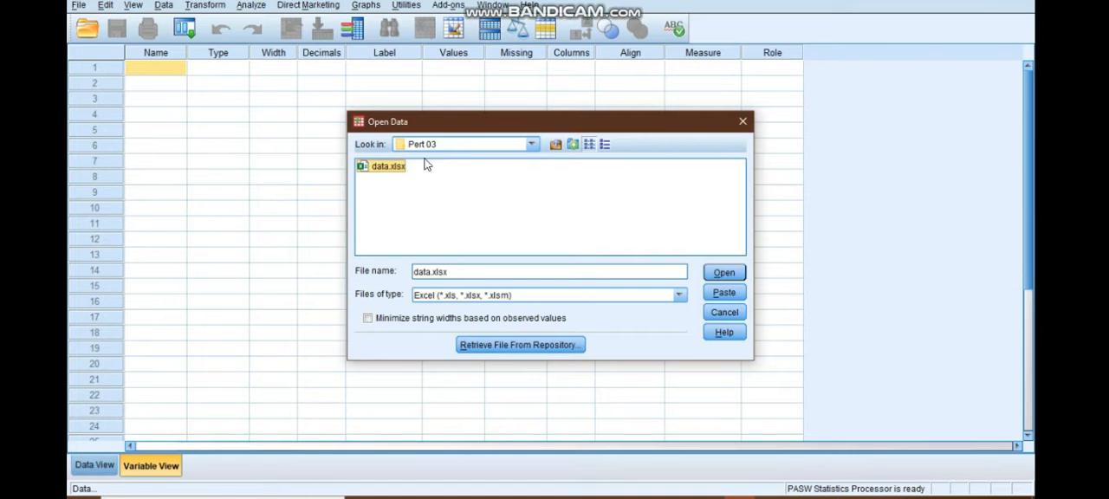
left_click(724, 275)
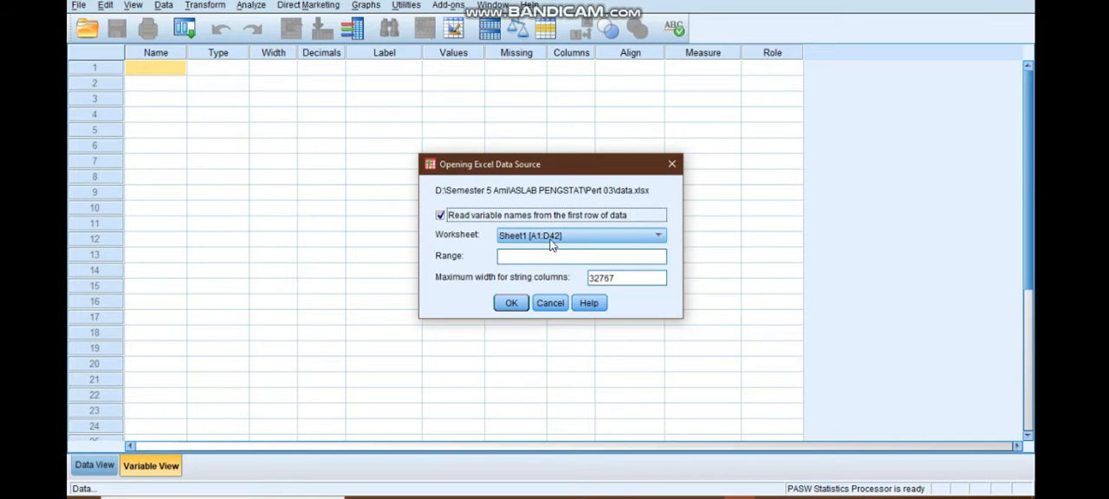
left_click(510, 303)
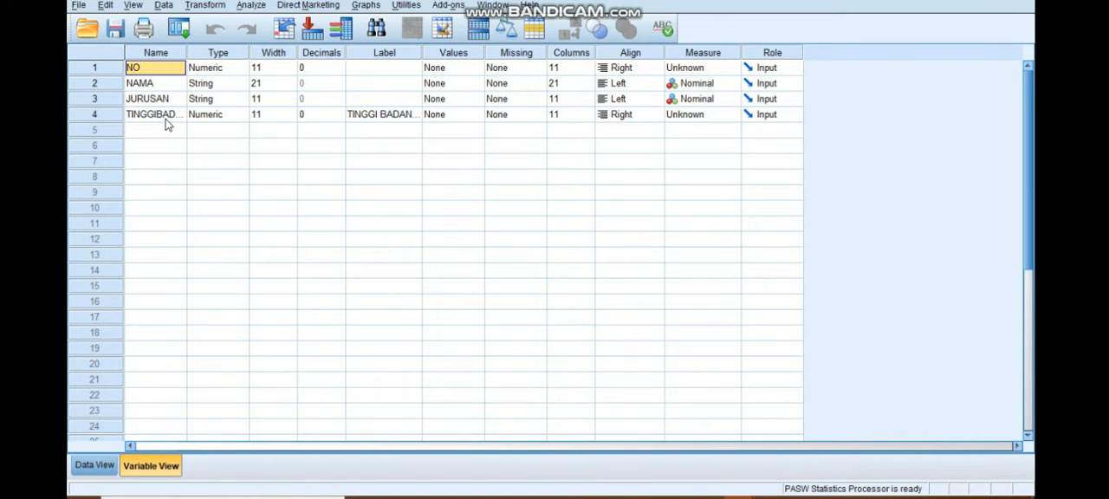
left_click(93, 468)
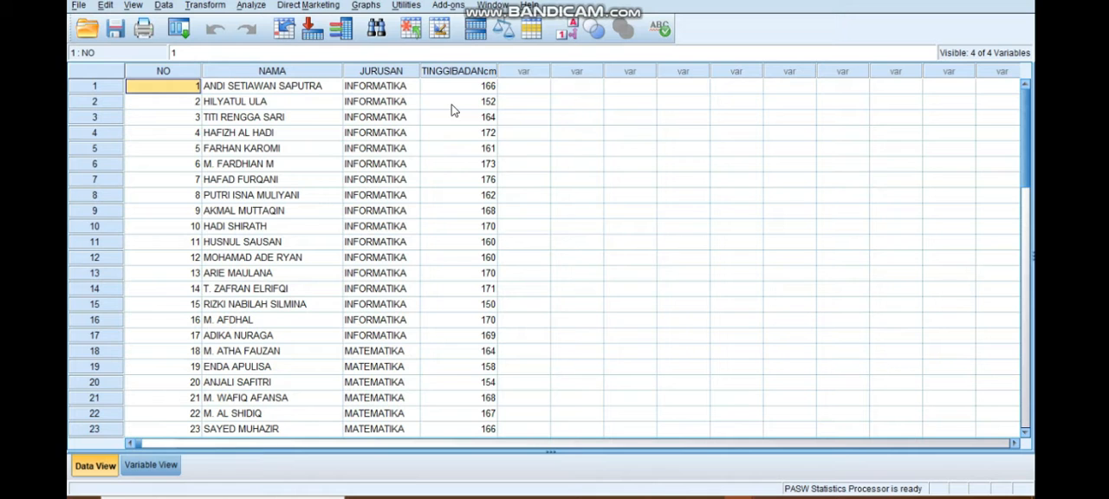
Compare the imported data with the source table in the Excel workbook, and check the variable definitions back in PASW Statistics.
left_click(648, 497)
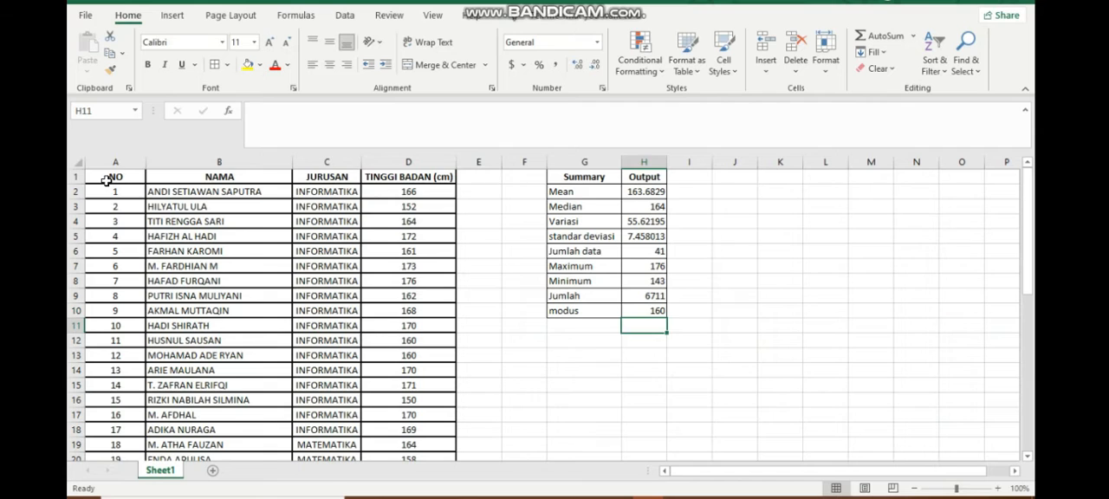
left_click_drag(106, 180, 390, 491)
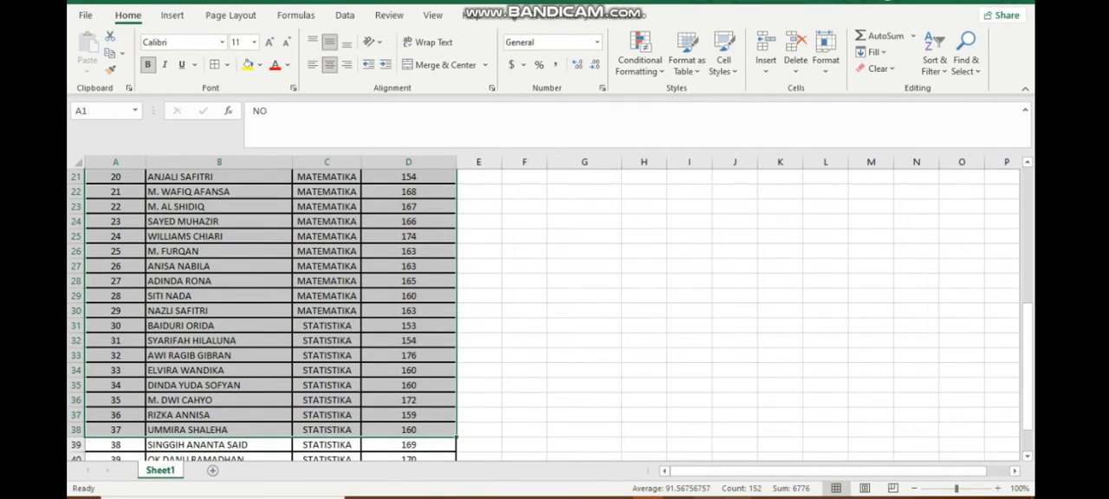
left_click(735, 497)
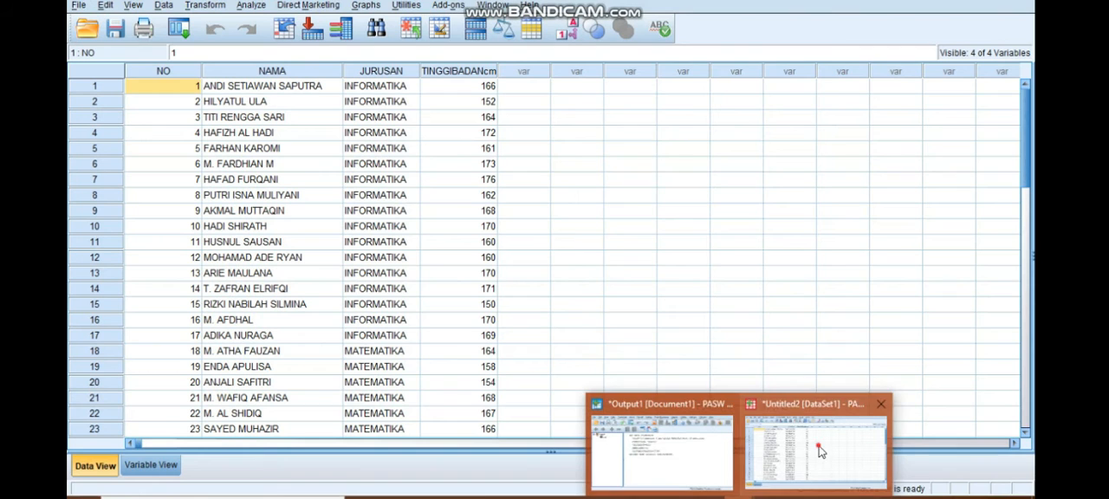
left_click(819, 451)
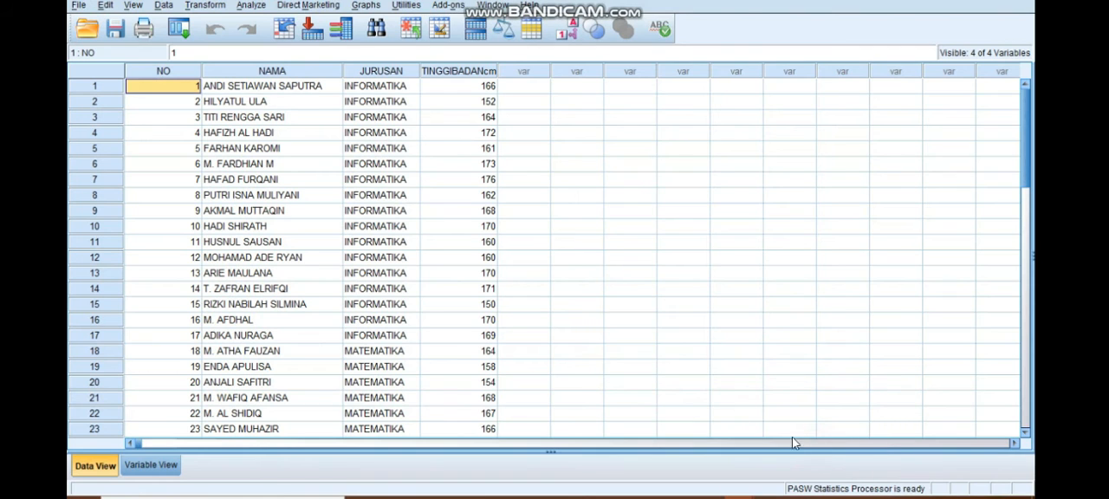
left_click(152, 466)
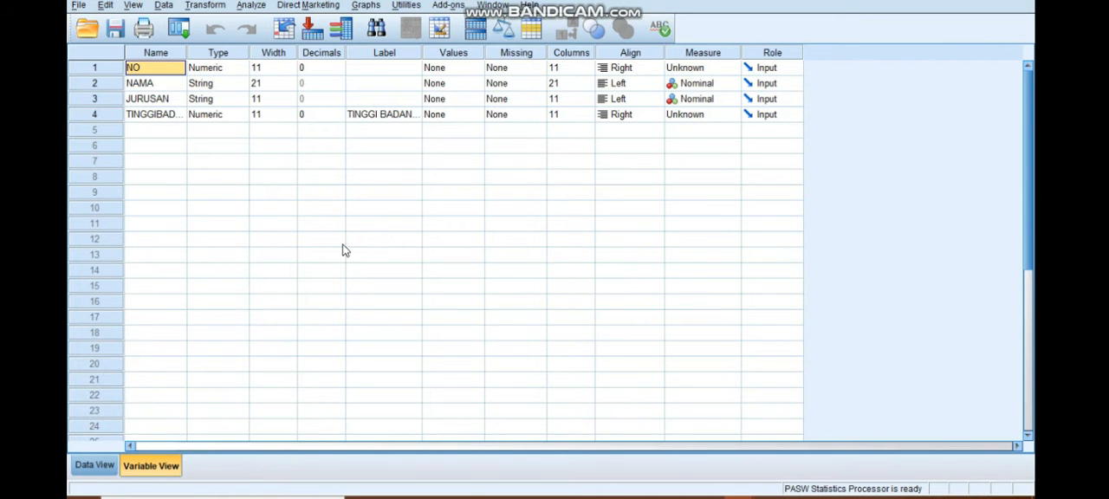
left_click(95, 466)
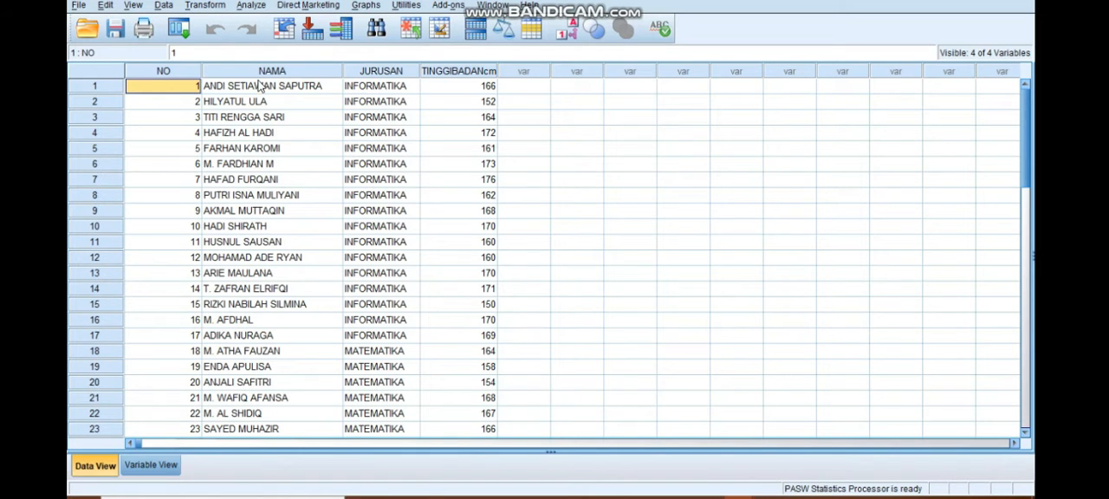
Set up a Descriptives analysis with TINGGI BADAN (cm) as the analysed variable.
left_click(252, 6)
mouse_move(262, 40)
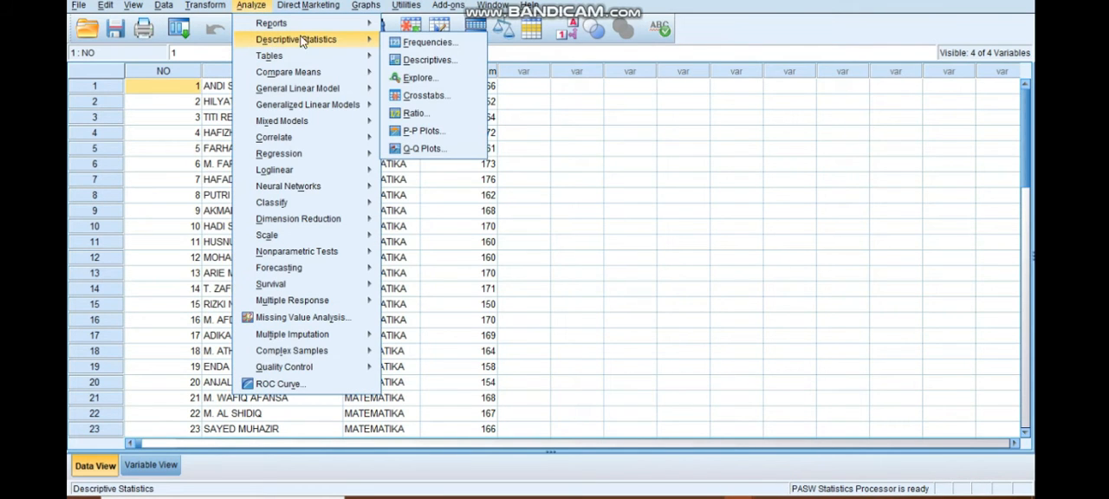
left_click(426, 60)
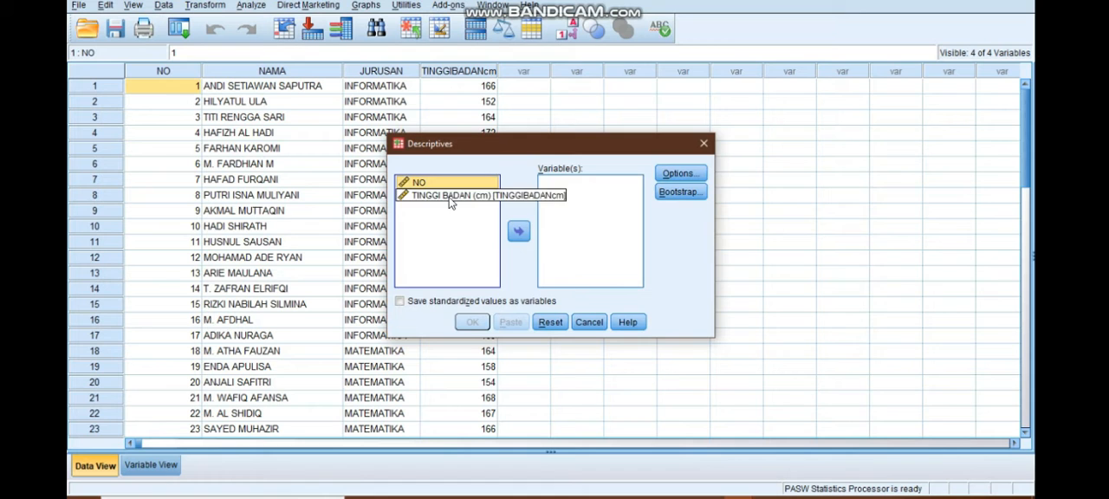
left_click(449, 197)
left_click(519, 232)
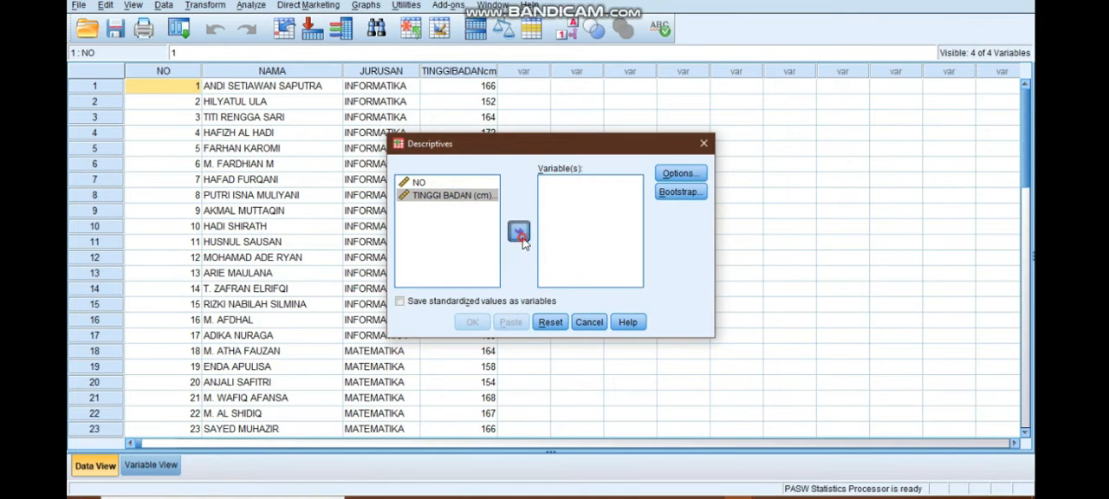
Add Sum and Variance to the descriptive statistics options and run the analysis.
left_click(680, 175)
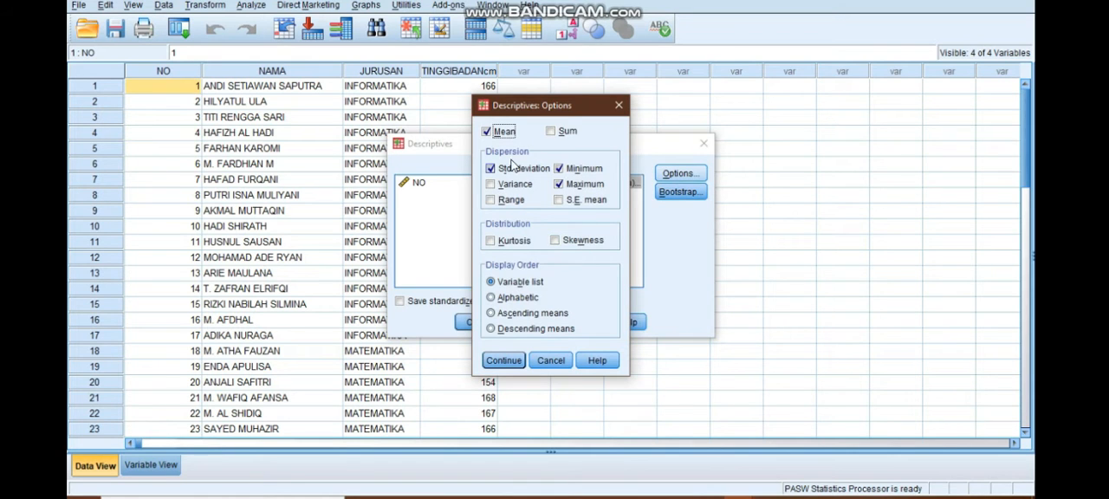
left_click(561, 131)
left_click(495, 186)
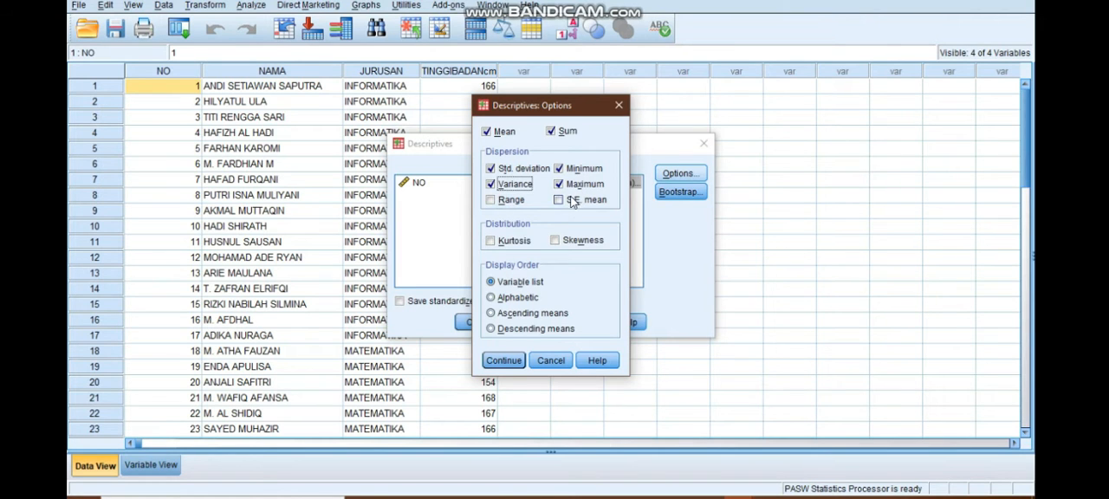
left_click(503, 362)
left_click(479, 321)
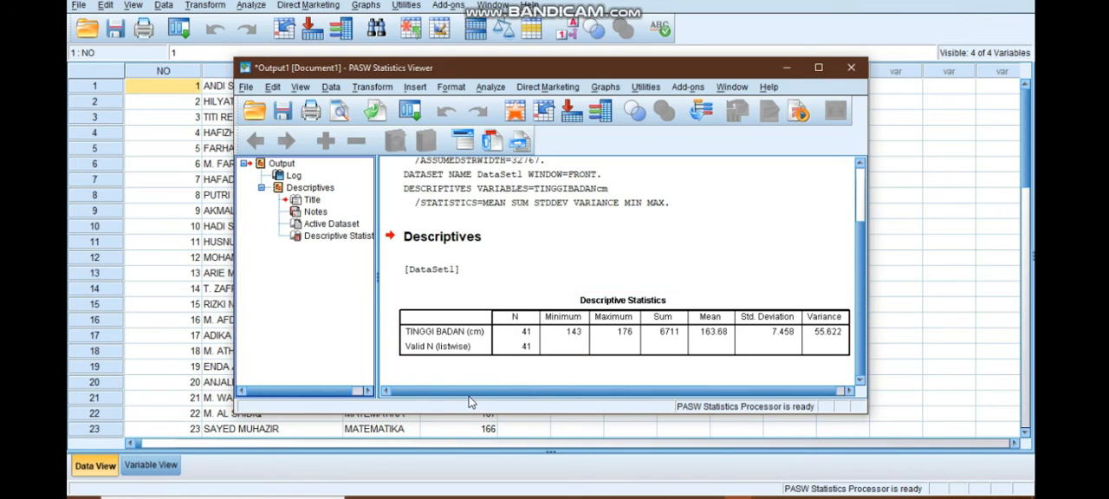
Capture the whole Descriptive Statistics table from the output viewer with Snipping Tool.
left_click_drag(482, 392, 527, 393)
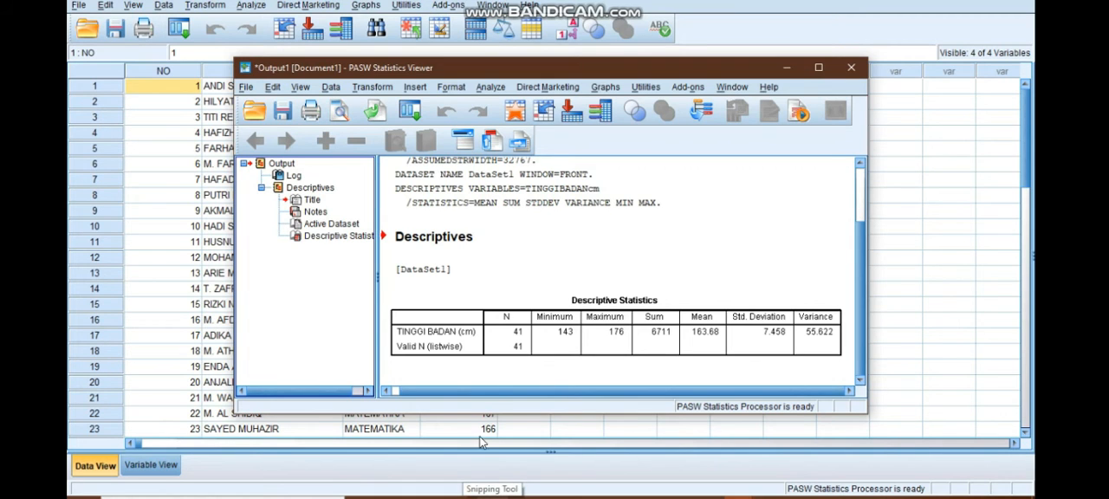
left_click(492, 498)
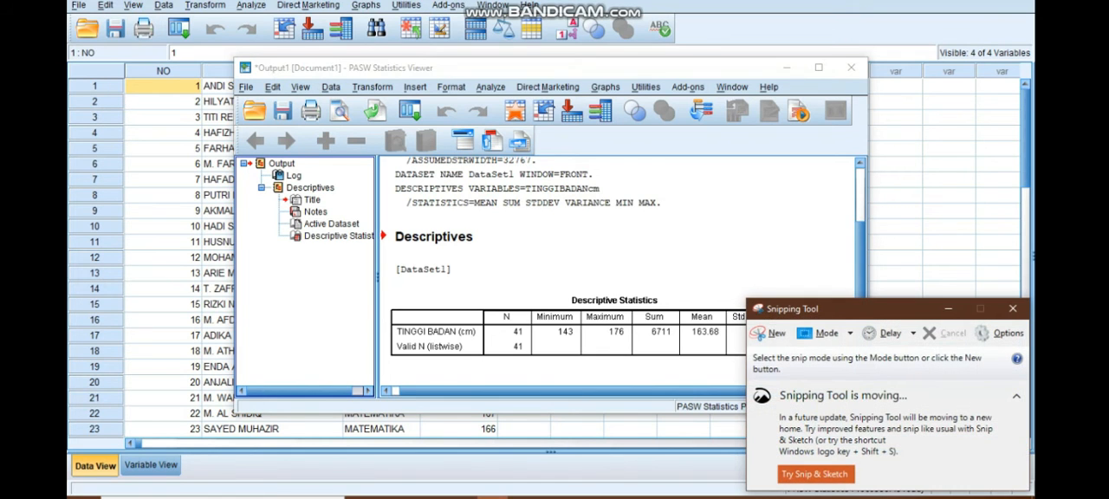
left_click(779, 338)
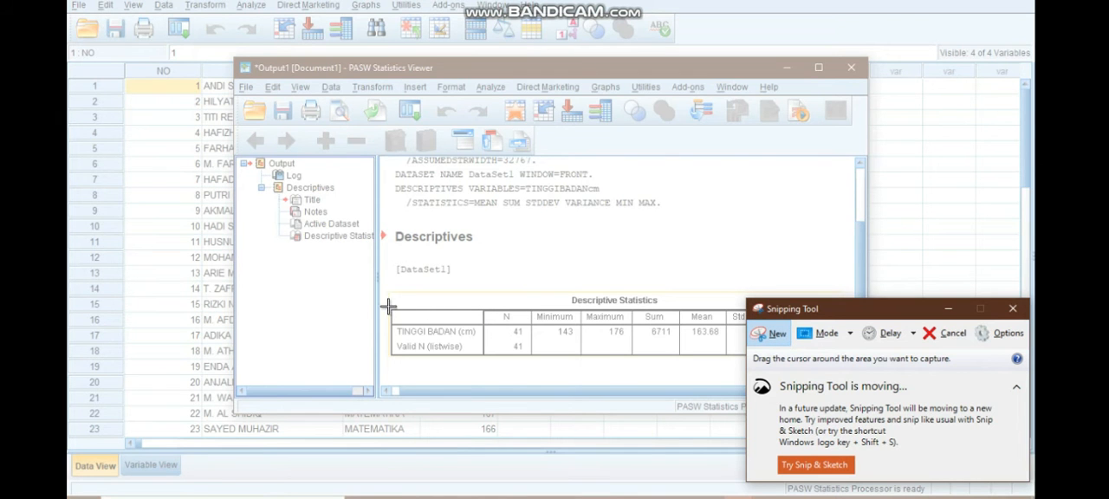
left_click_drag(387, 293, 846, 363)
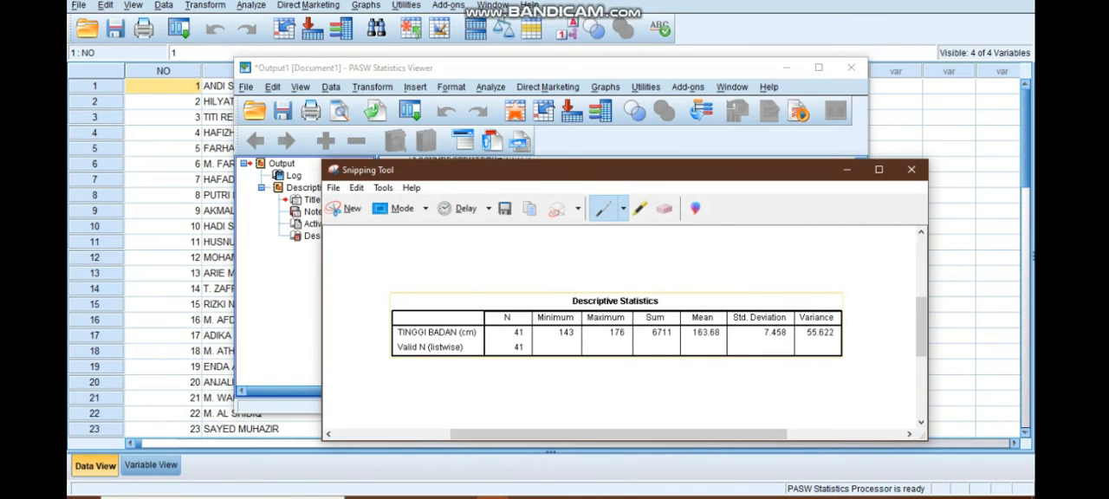
Review the existing Descriptive Statistics table and interpretation in the Word report, and switch to the empty Minitab worksheet.
left_click(610, 497)
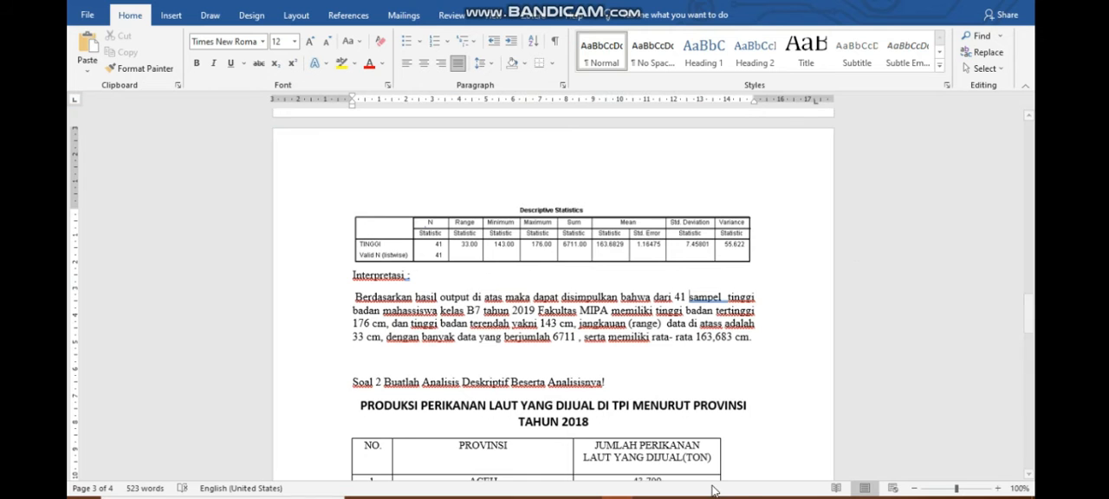
mouse_move(693, 498)
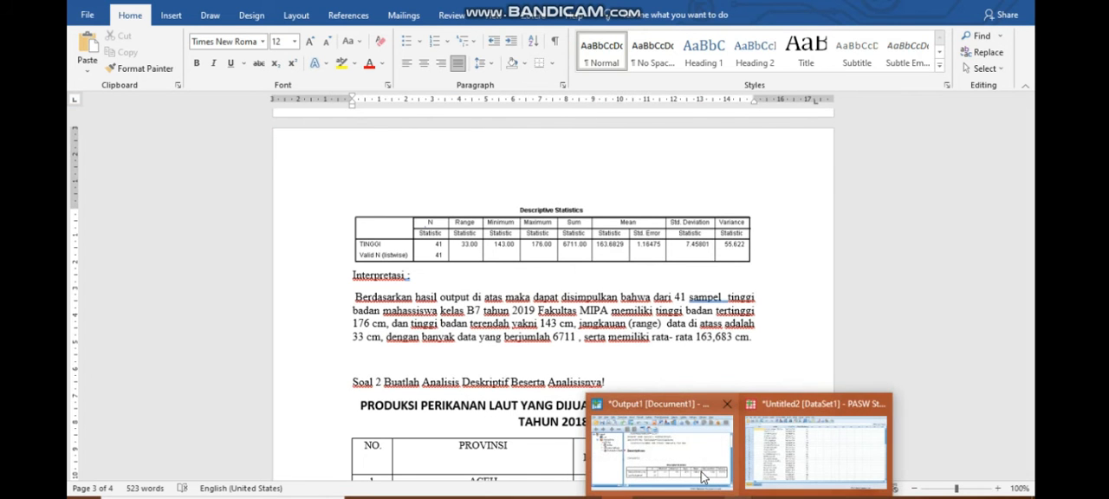
left_click(704, 474)
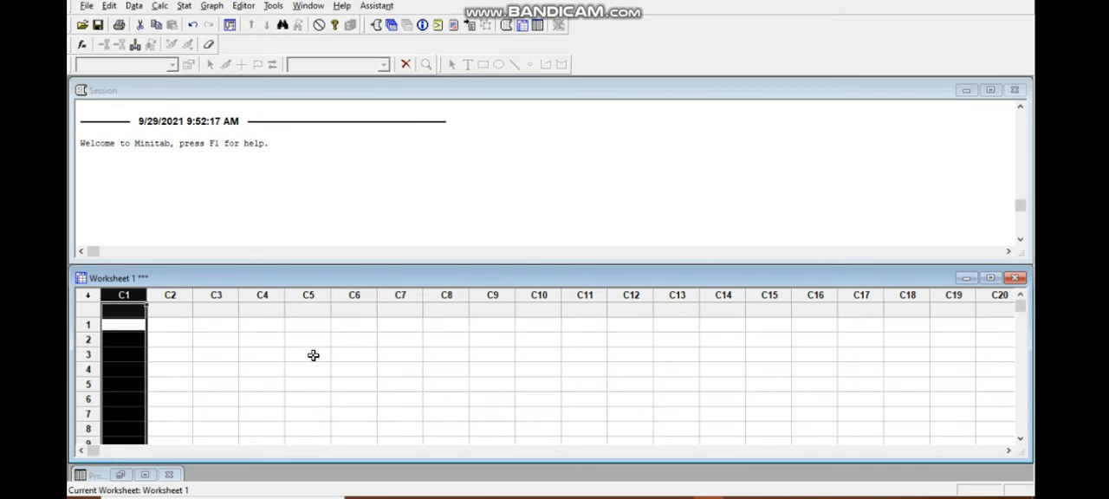
left_click(234, 328)
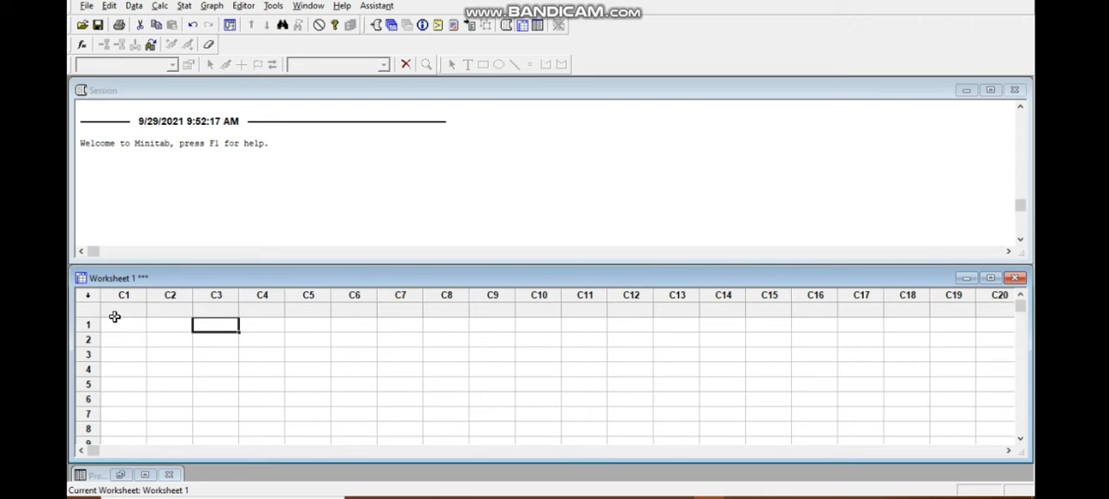
In the Excel workbook, copy the whole student height table with its headers, range A1:D42.
left_click(649, 498)
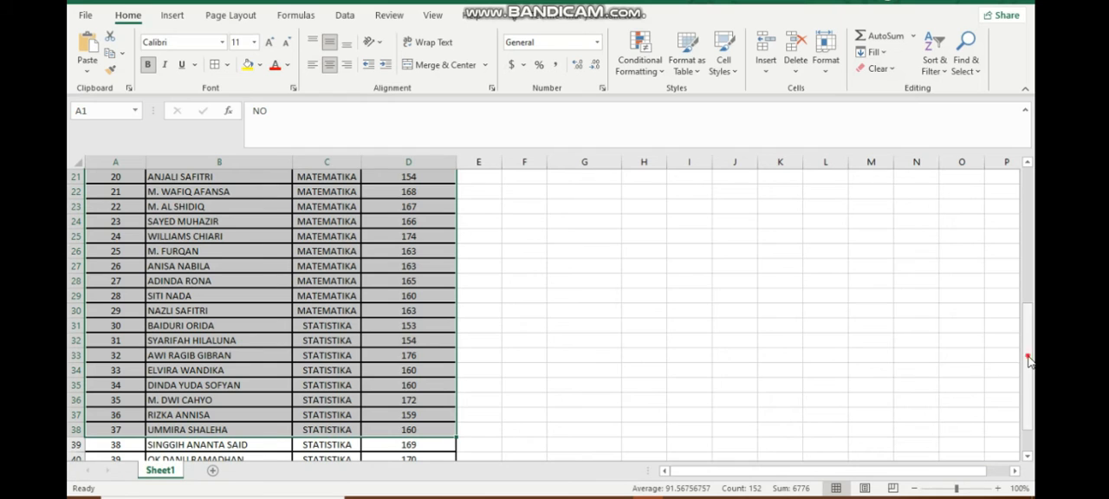
left_click_drag(1030, 362, 1029, 228)
left_click(132, 176)
key("shift+Right")
key("shift+Right")
key("shift+Right")
key("shift+Down")
key("shift+Down")
key("shift+Down")
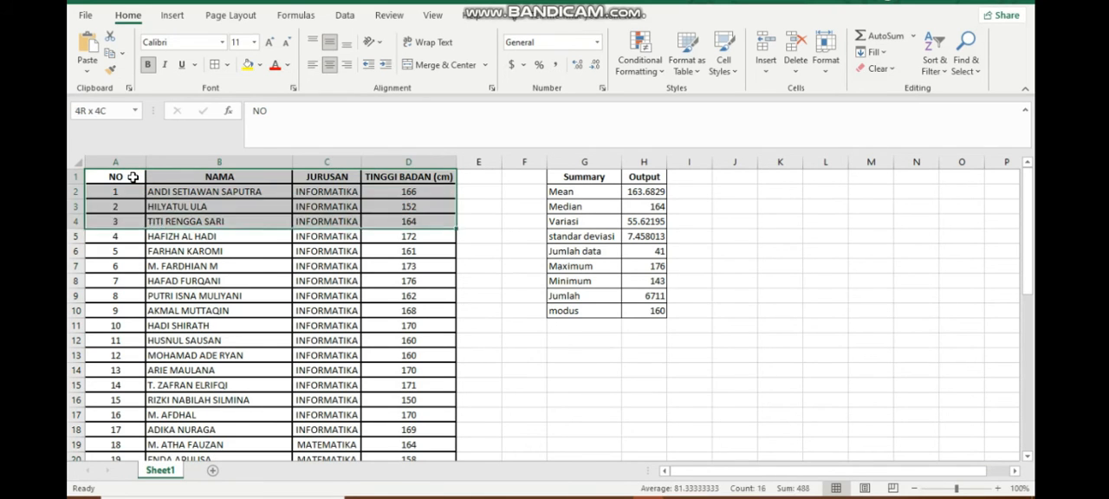
key("shift+Down")
key("shift+Down")
key("shift+Down")
key("shift+Down")
key("shift+Down")
key("shift+Down")
key("shift+Down")
key("shift+Down")
key("shift+Down")
key("shift+Down")
key("shift+Down")
key("shift+Down")
key("shift+Down")
key("shift+Down")
key("shift+Down")
key("shift+Down")
key("shift+Down")
key("shift+Down")
key("shift+Down")
key("shift+Down")
key("shift+Down")
key("shift+Down")
key("shift+Down")
key("shift+Down")
key("shift+Down")
key("shift+Down")
key("shift+Down")
key("shift+Down")
key("shift+Down")
key("shift+Down")
key("shift+Down")
key("shift+Down")
key("shift+Down")
key("shift+Down")
key("shift+Down")
key("shift+Down")
key("shift+Down")
key("shift+Down")
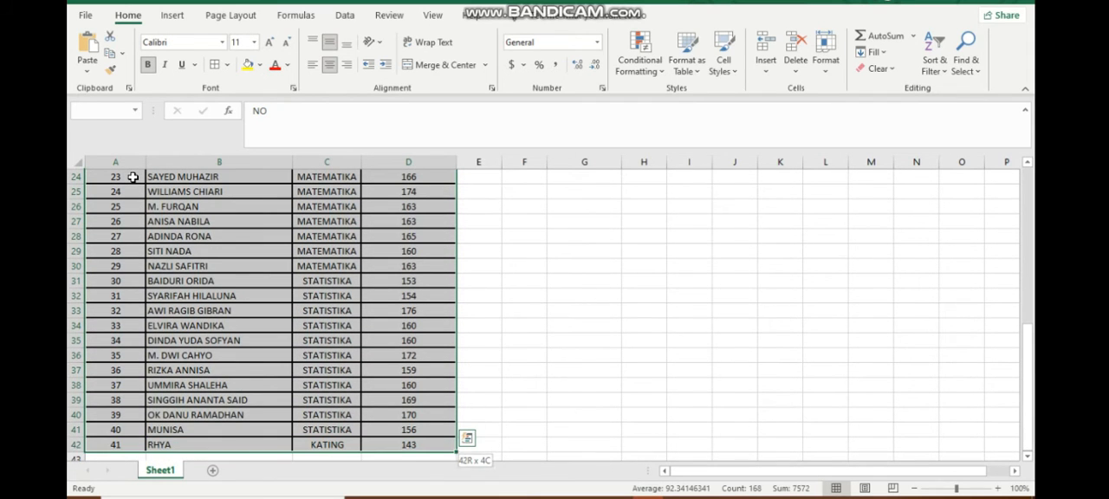
key("ctrl+c")
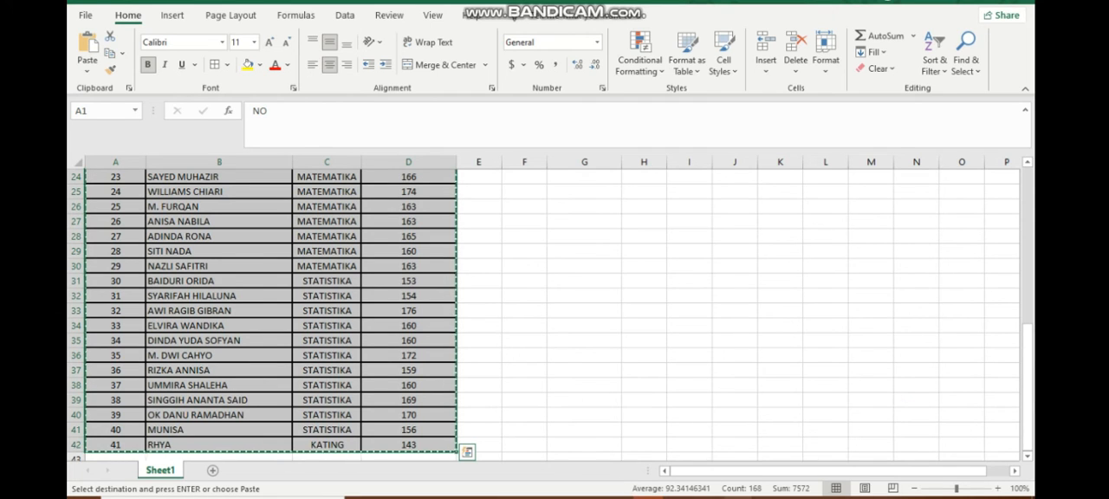
Paste the copied table into the Minitab worksheet, starting at the name row of column C1.
mouse_move(740, 497)
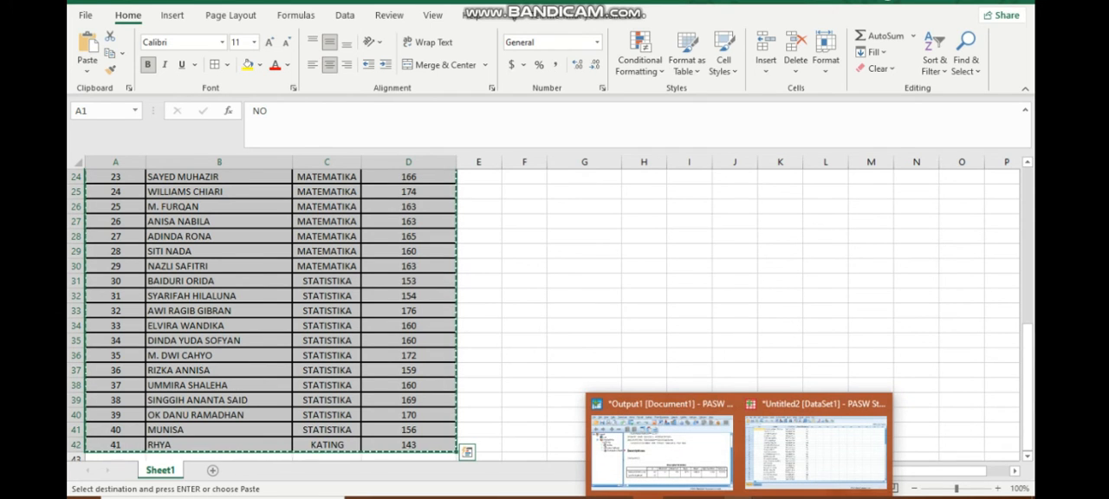
mouse_move(681, 498)
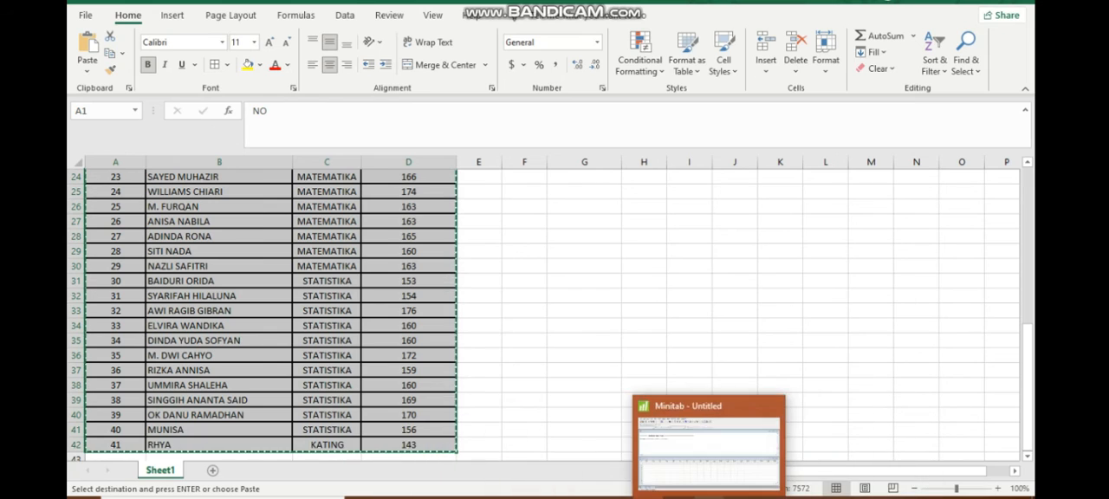
left_click(703, 478)
left_click(135, 313)
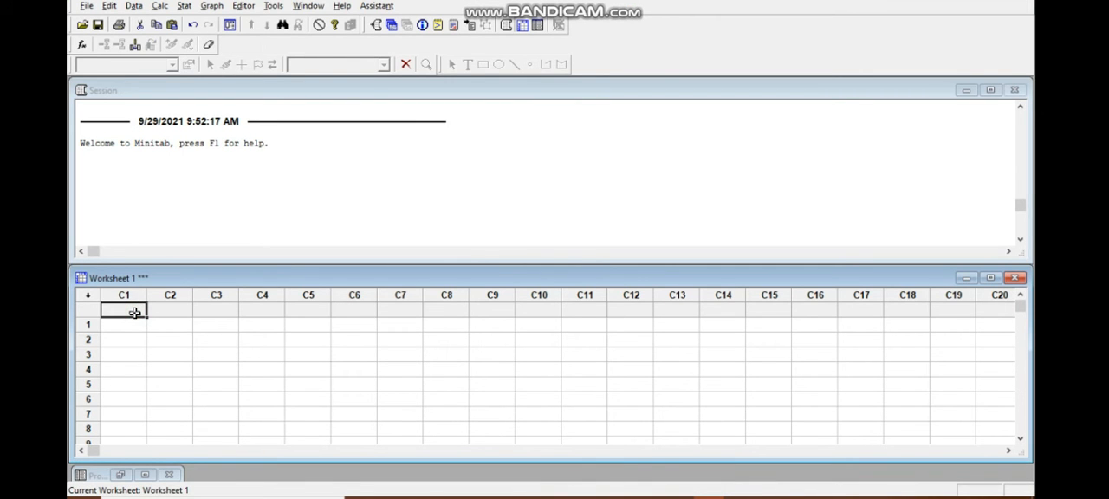
key("ctrl+v")
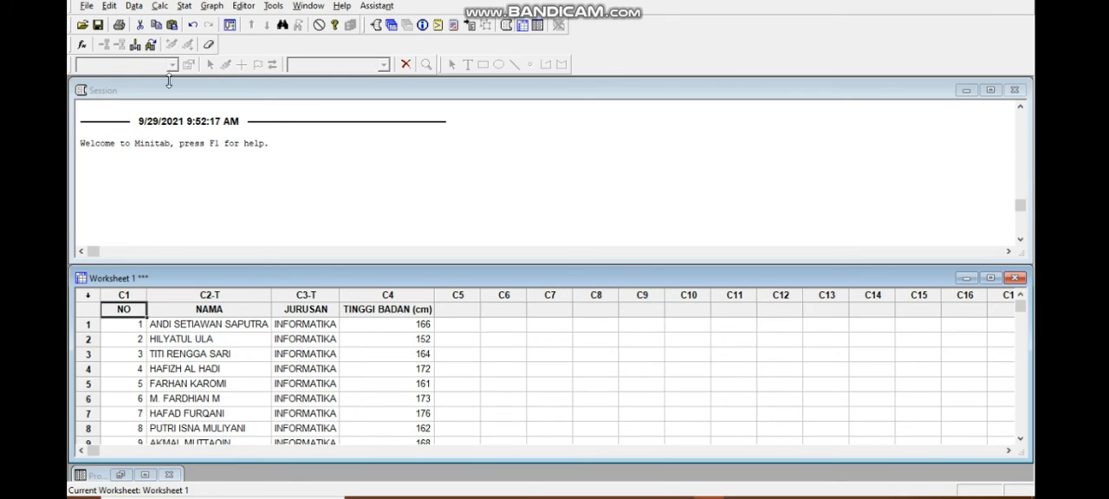
Set up Display Descriptive Statistics with TINGGI BADAN (cm) as the analysed variable.
left_click(180, 7)
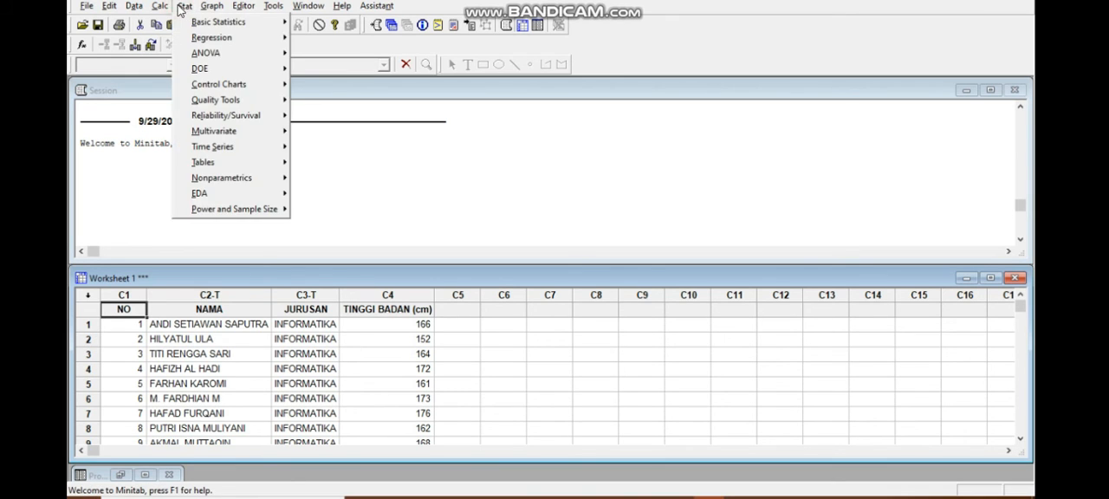
mouse_move(187, 26)
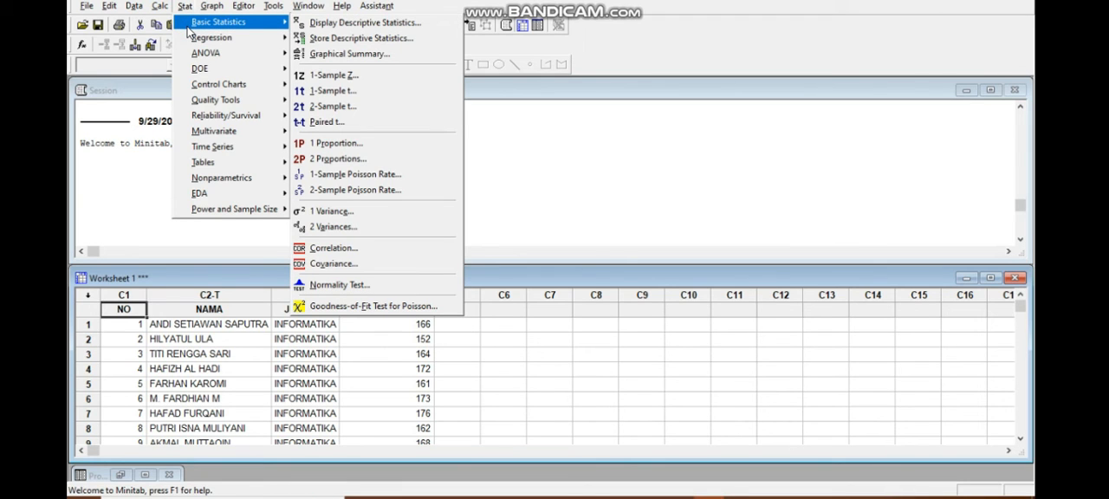
left_click(311, 28)
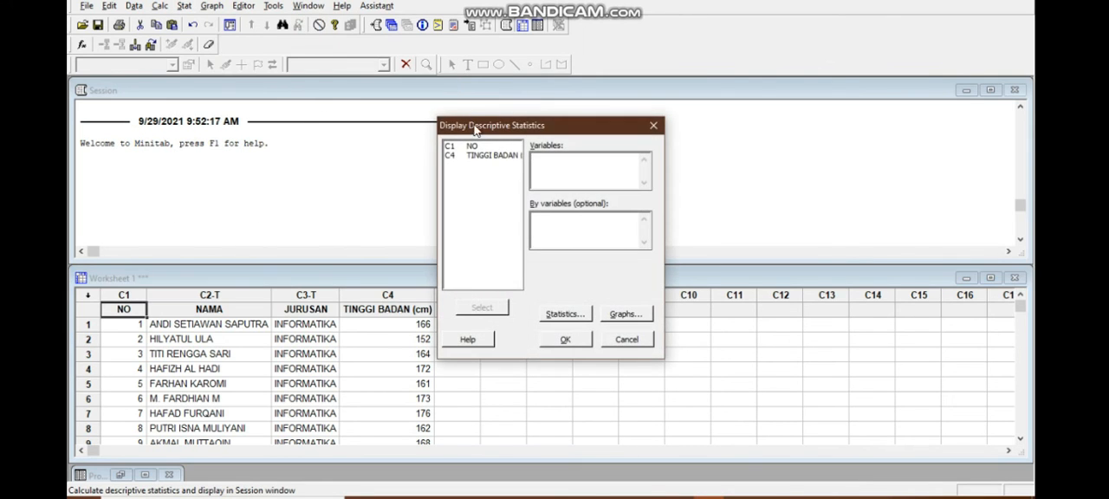
left_click(485, 172)
left_click(487, 172)
left_click(496, 305)
Add Variance, Sum and N total to the displayed statistics, and exclude SE of mean, N nonmissing and N missing.
left_click(563, 313)
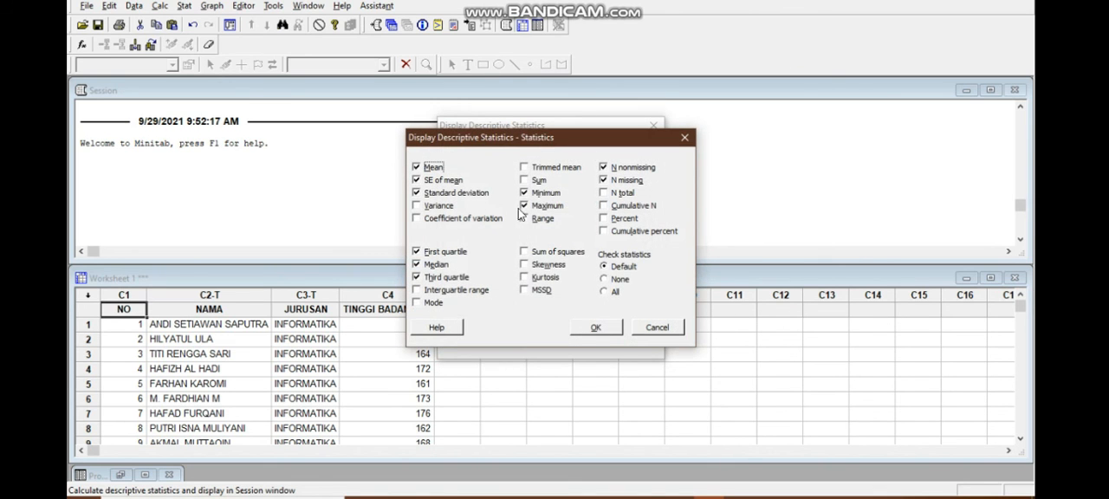
left_click(435, 181)
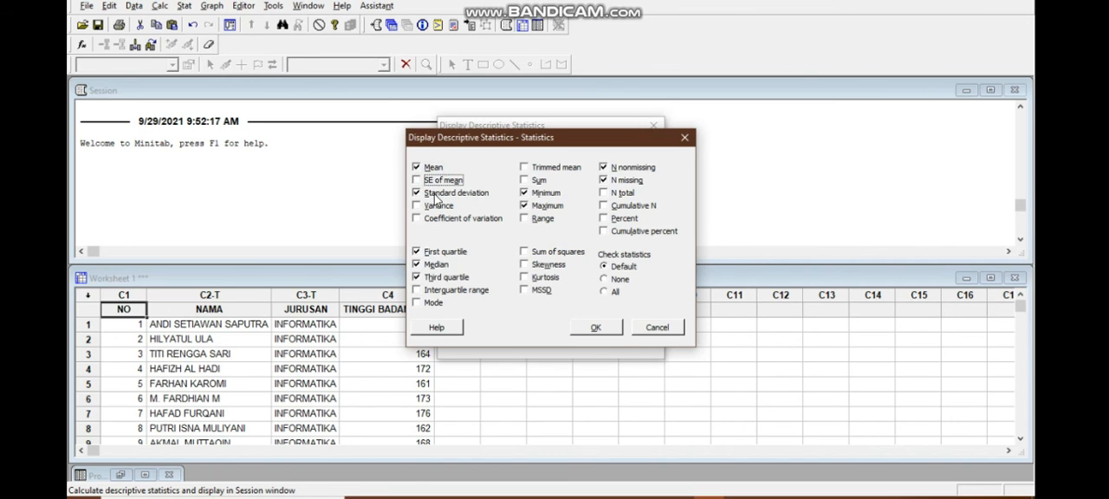
left_click(433, 208)
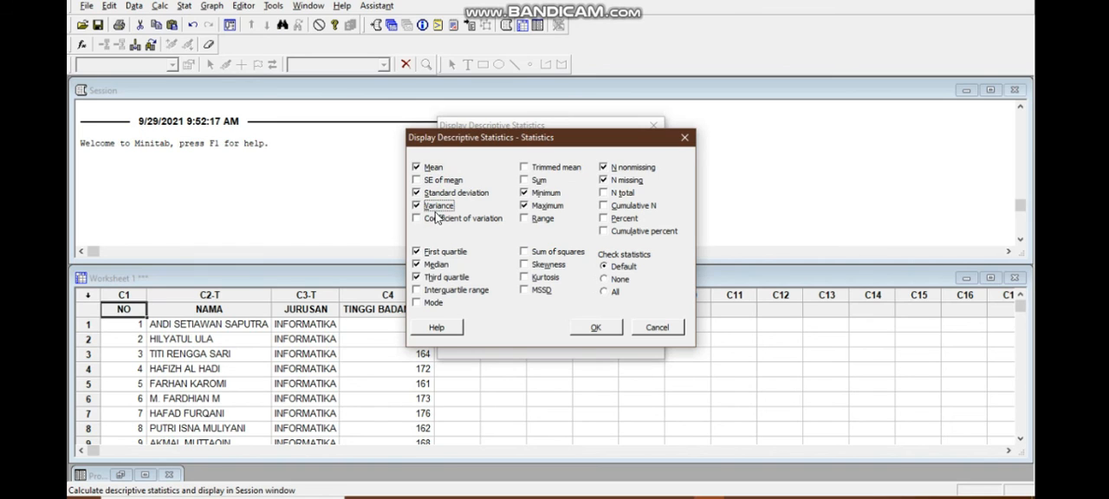
left_click(536, 180)
left_click(633, 169)
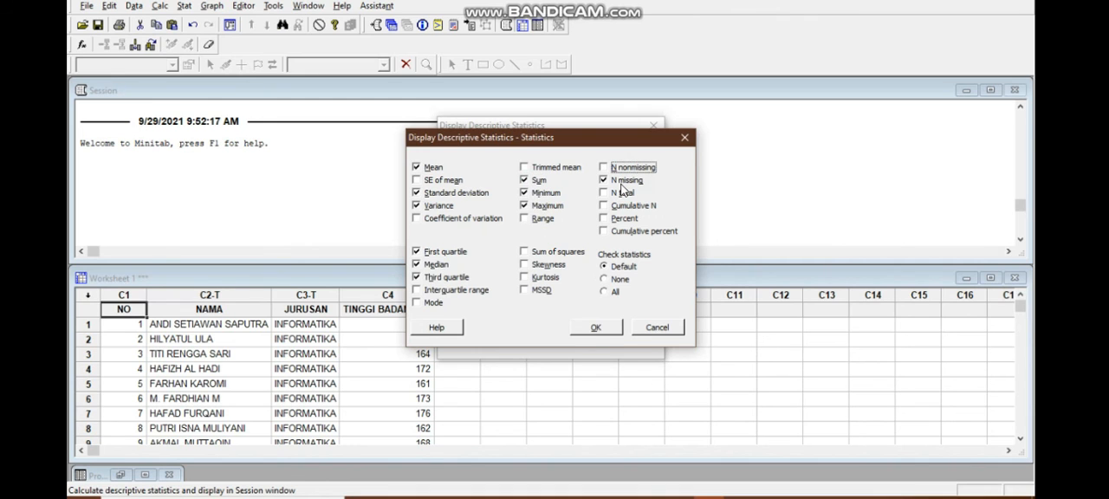
left_click(623, 181)
left_click(622, 192)
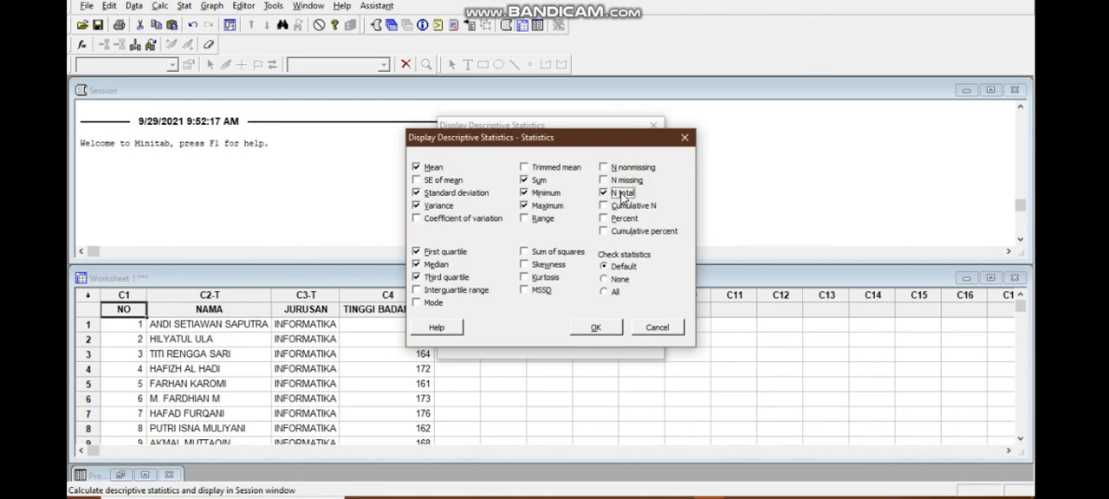
Exclude First quartile and Third quartile from the statistics and run the descriptive analysis.
left_click(442, 254)
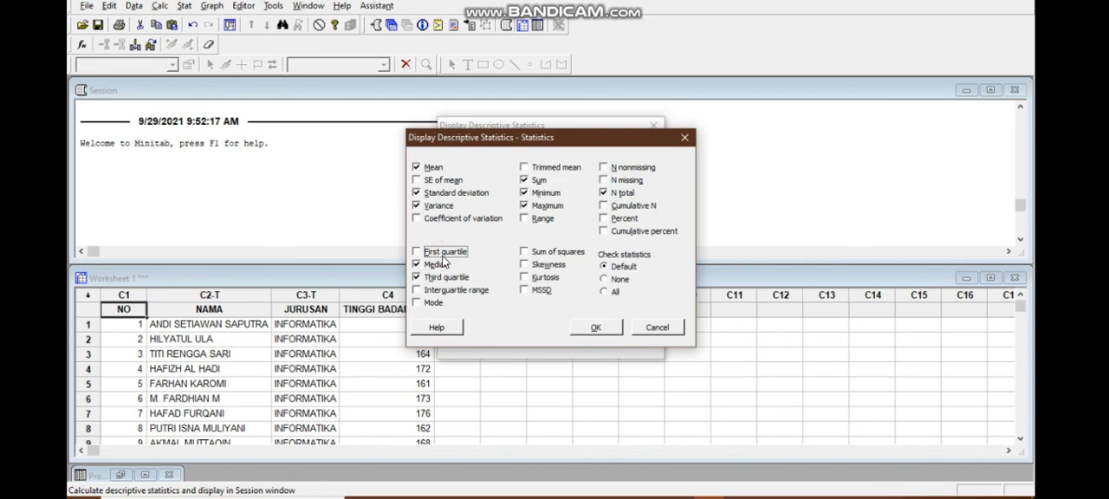
left_click(448, 279)
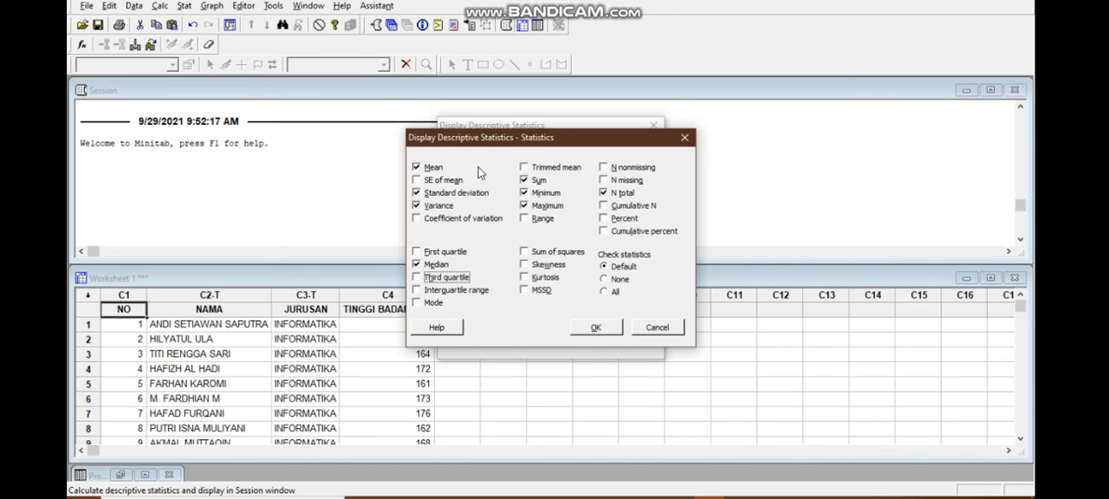
left_click(594, 328)
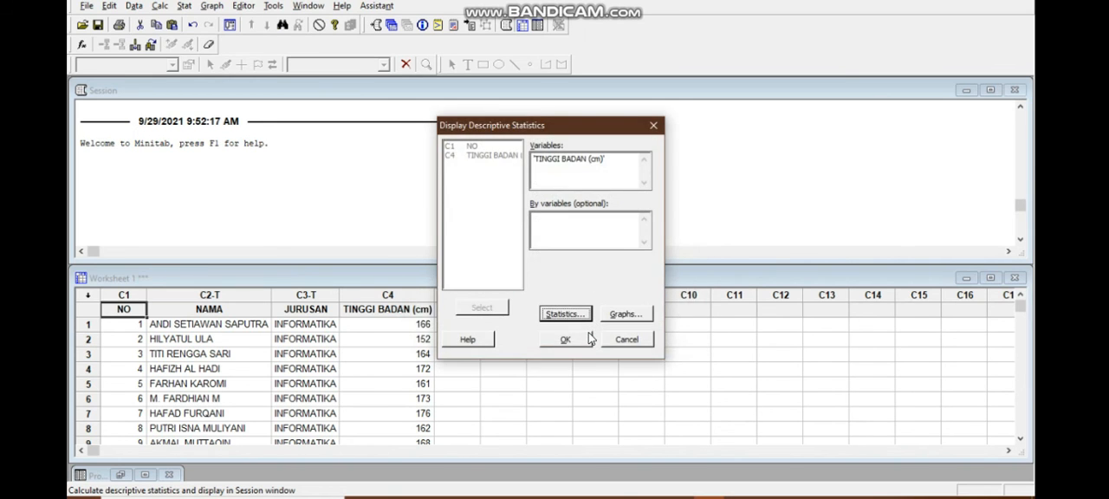
left_click(567, 338)
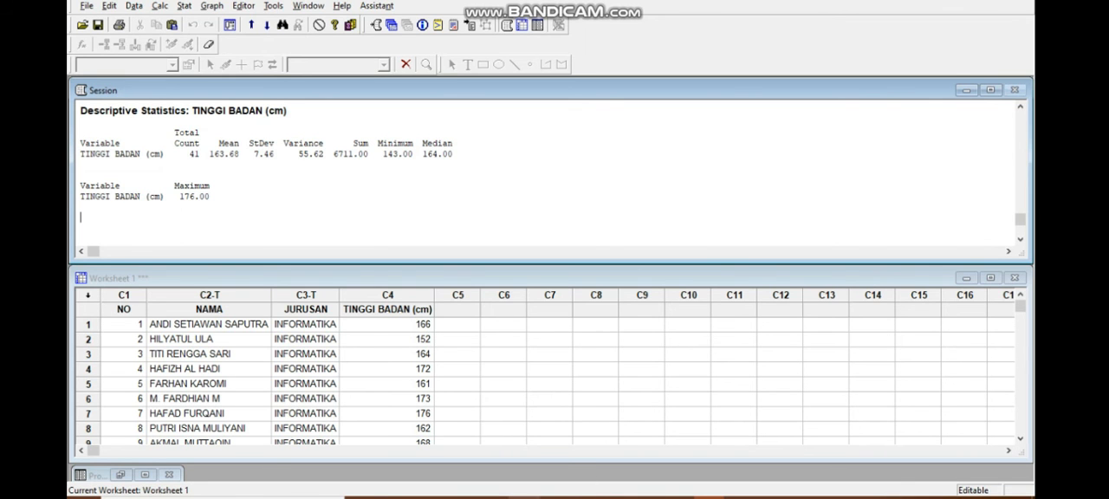
Capture the TINGGI BADAN (cm) descriptive statistics output from the Minitab session with Snipping Tool.
mouse_move(486, 435)
left_click(483, 439)
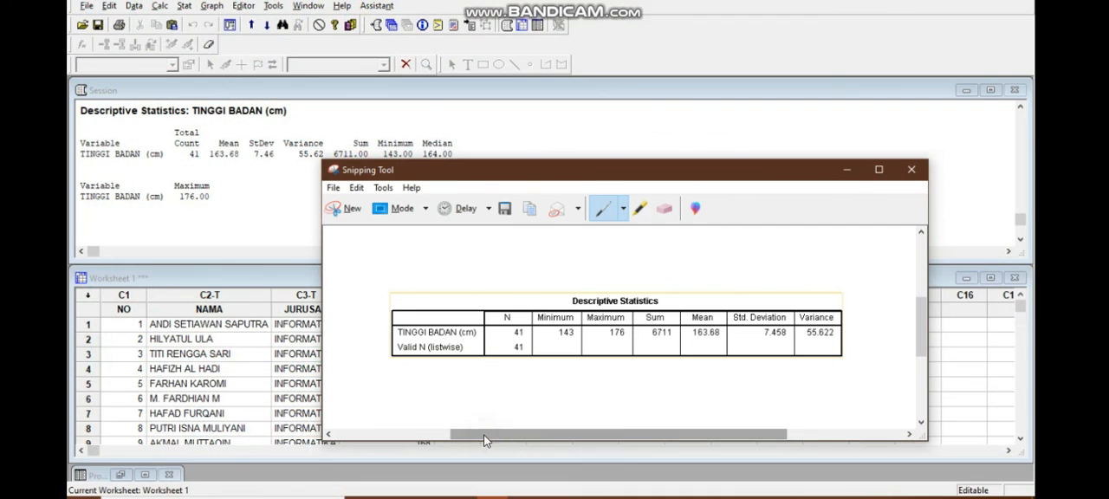
left_click(343, 213)
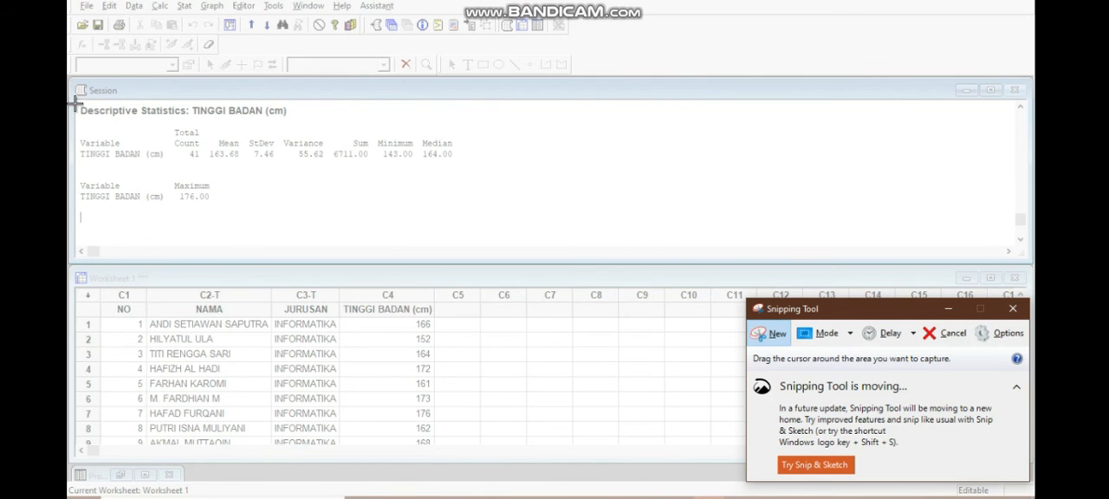
left_click_drag(76, 103, 459, 205)
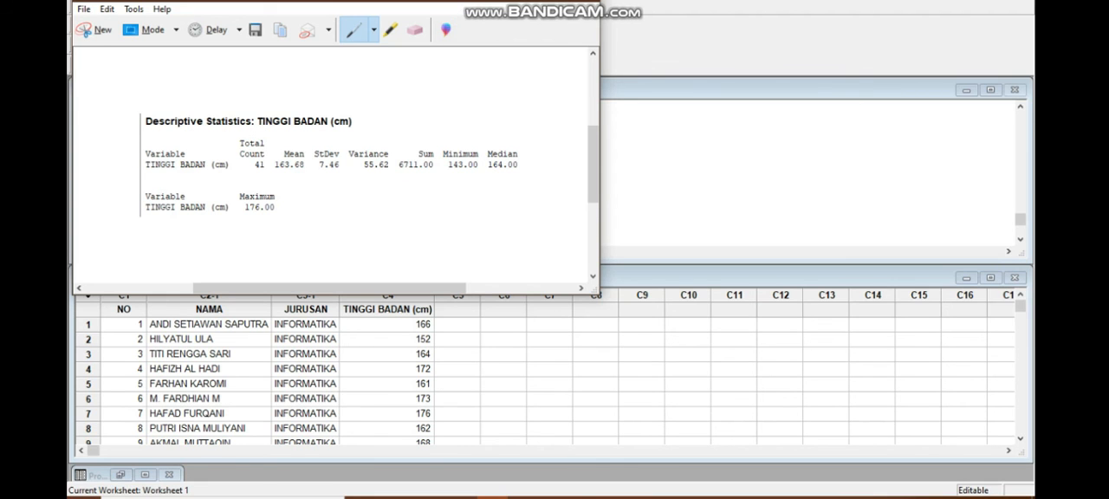
left_click(633, 111)
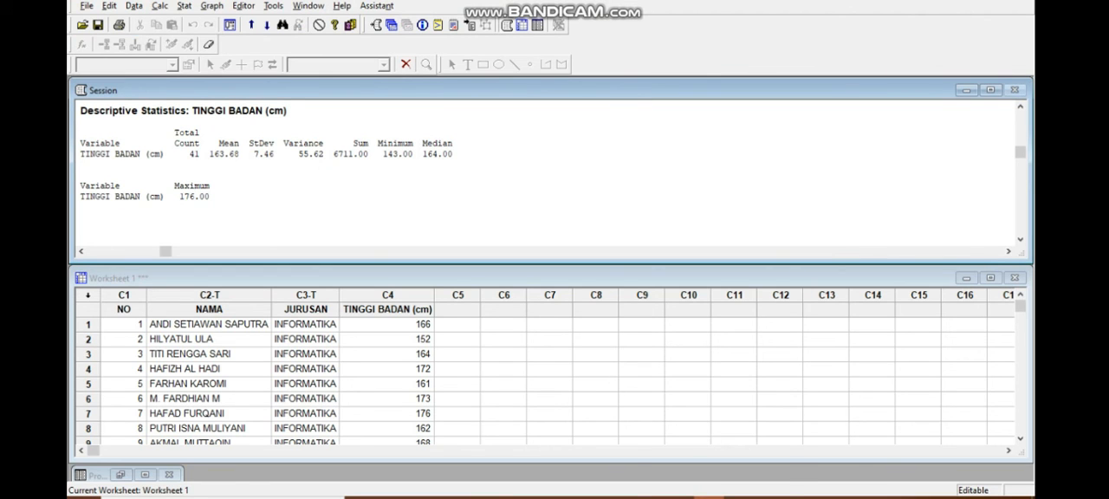
mouse_move(648, 498)
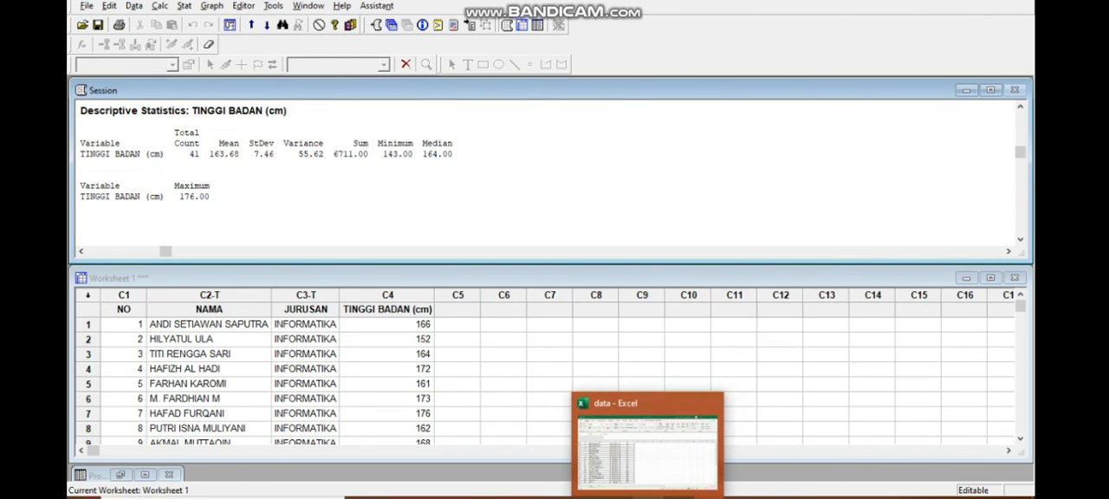